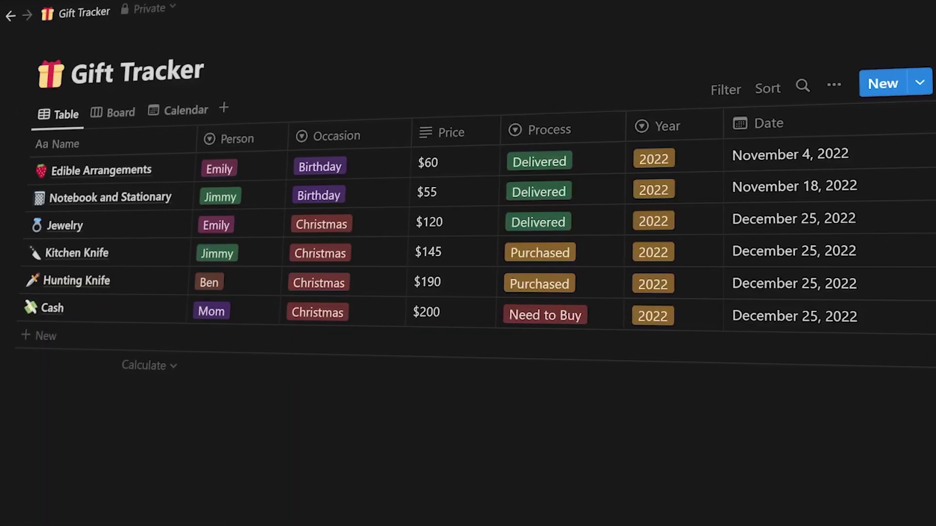
Step: On the board view, move the Kitchen Knife and Hunting Knife gifts into the Delivered stage
click(112, 115)
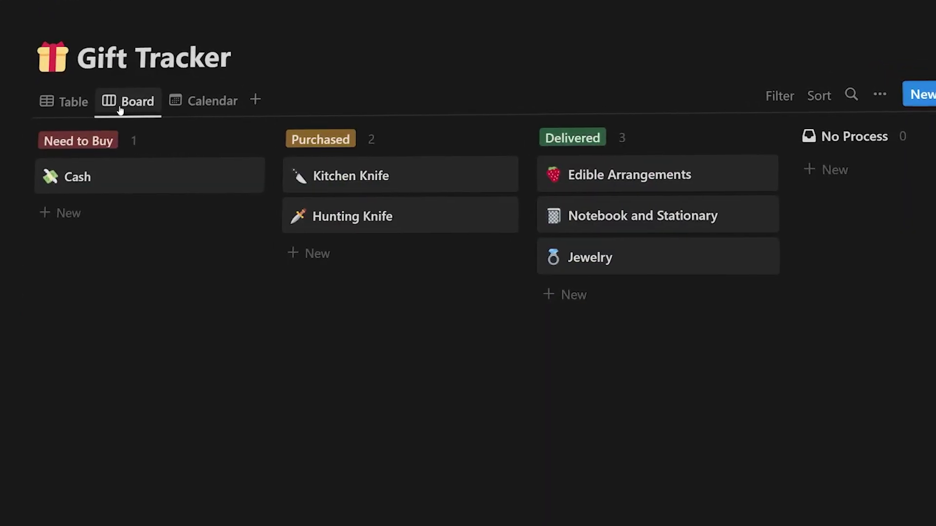
click(207, 102)
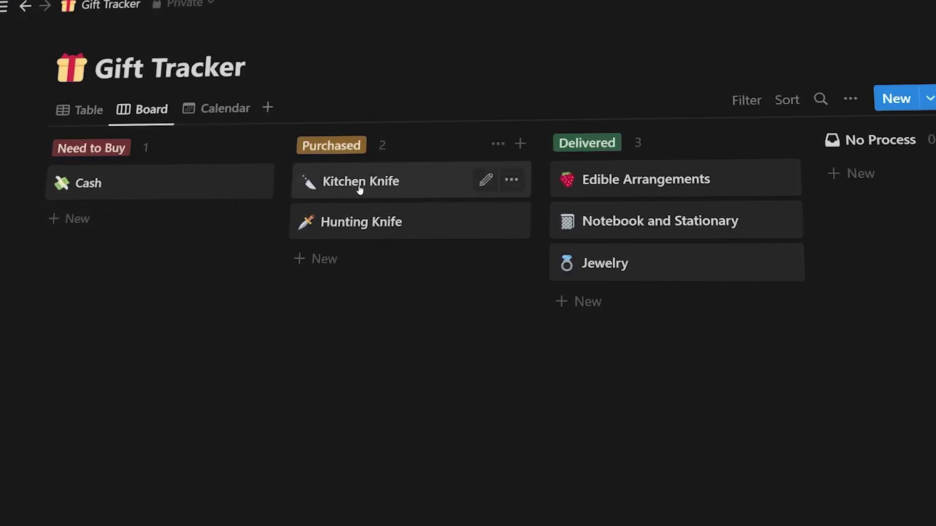
drag(360, 190, 628, 302)
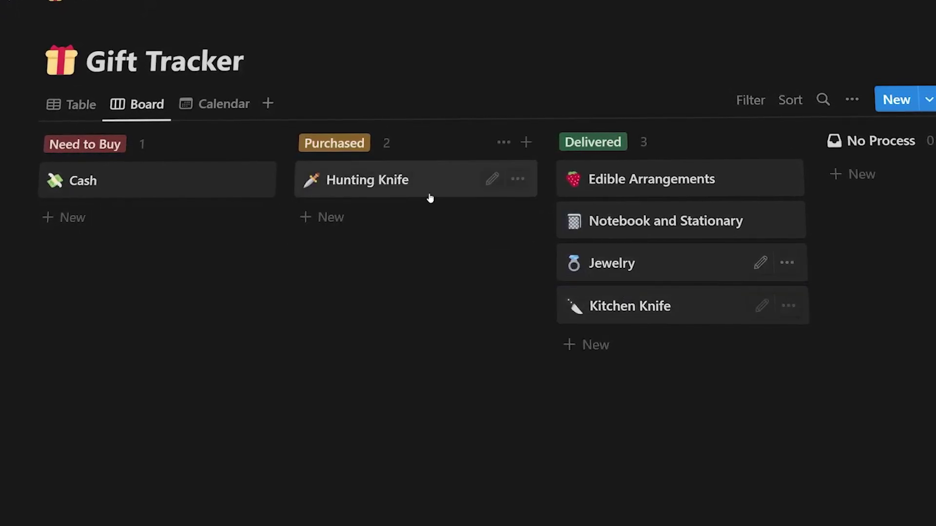
drag(399, 183, 666, 340)
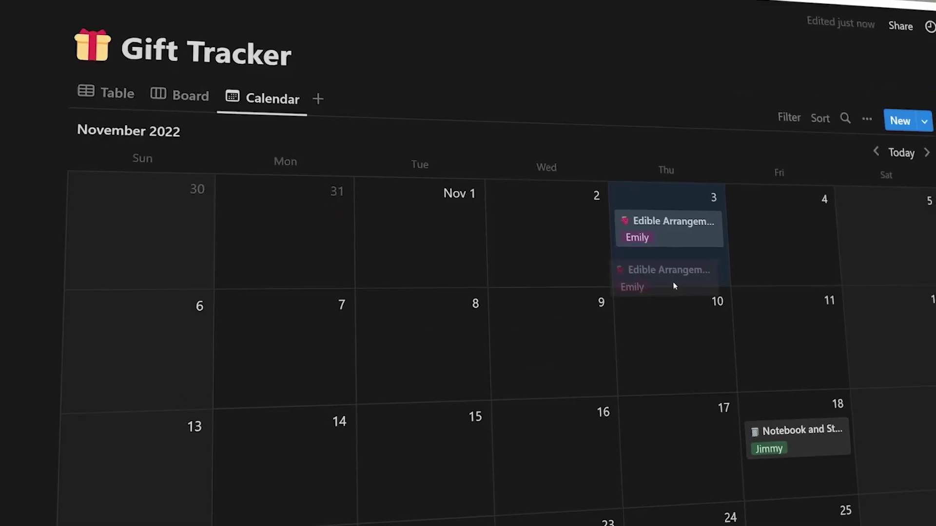
drag(674, 343, 782, 242)
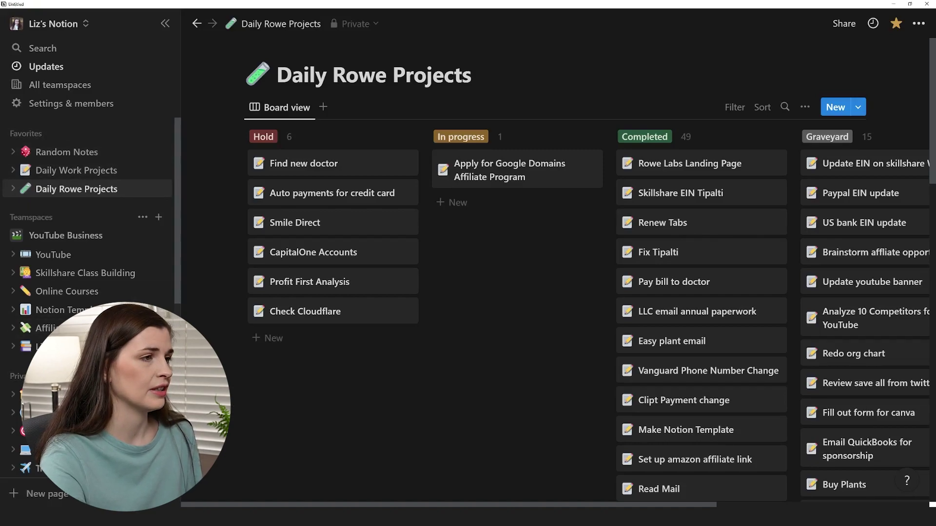
Step: Create a new blank page with Ctrl+N
key(ctrl+n)
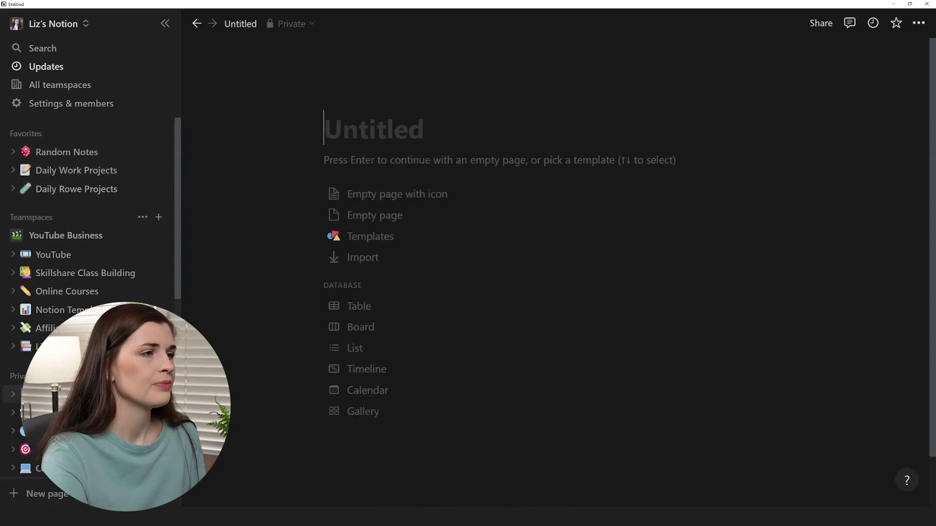
Step: Turn the untitled page into a Table database backed by a new data source
click(383, 310)
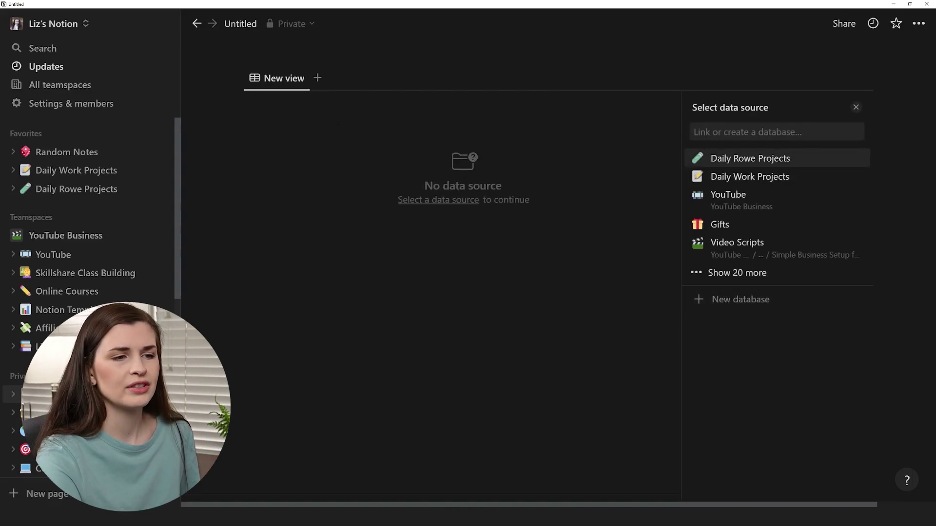
click(756, 301)
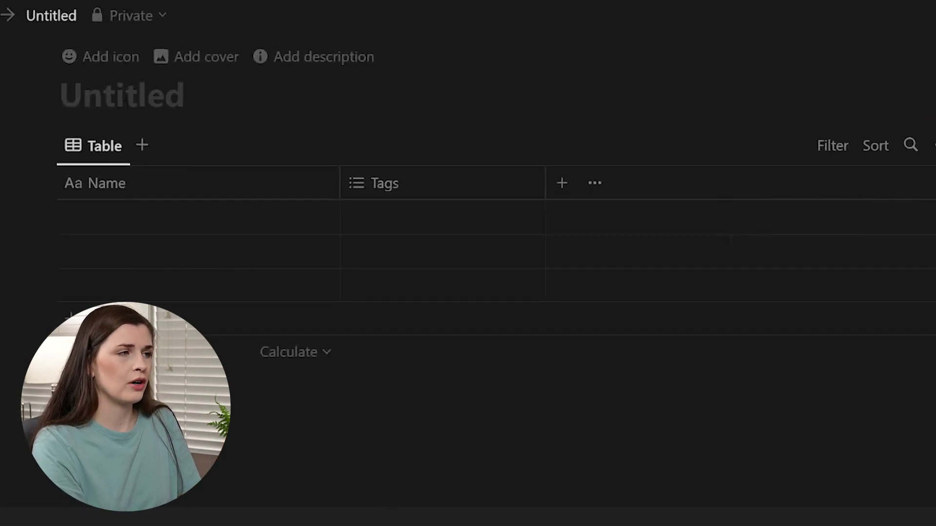
Step: Title the page 'Gift Tracker Template' and give it the gift emoji icon
text(Gift )
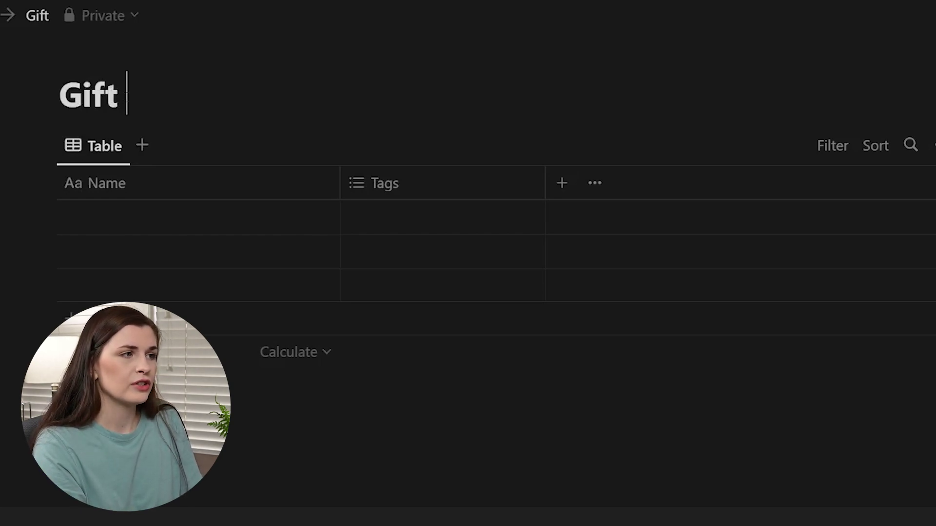
text(Tracker Template)
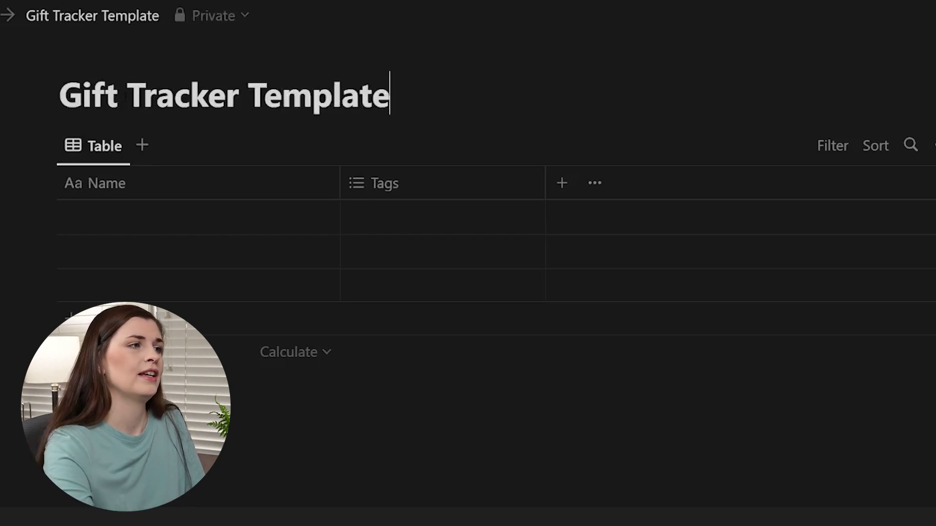
click(85, 59)
click(78, 94)
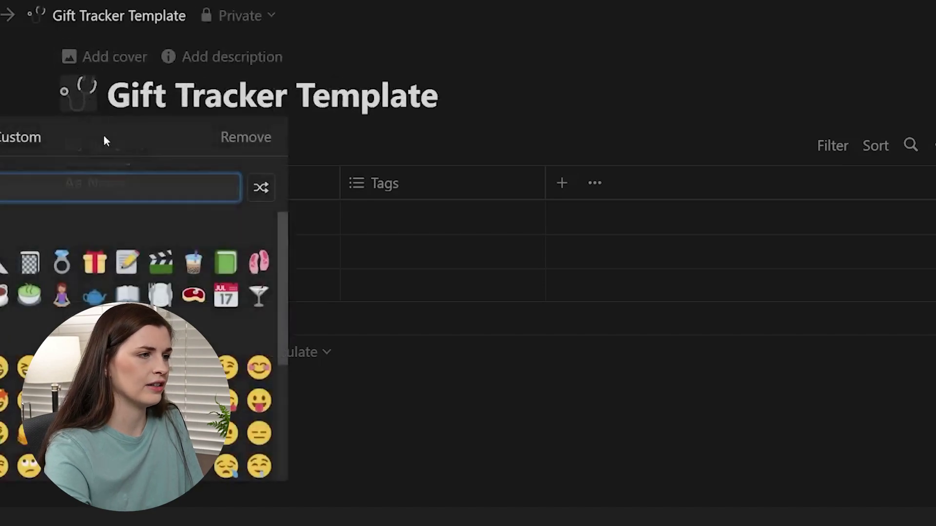
click(95, 263)
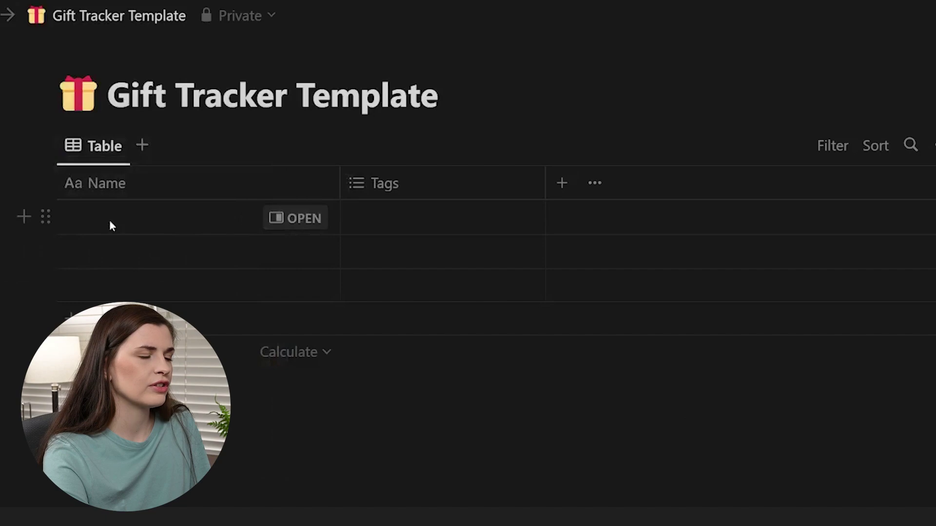
Step: Name the first two table rows 'Gift 1' and 'Gift 2'
click(167, 221)
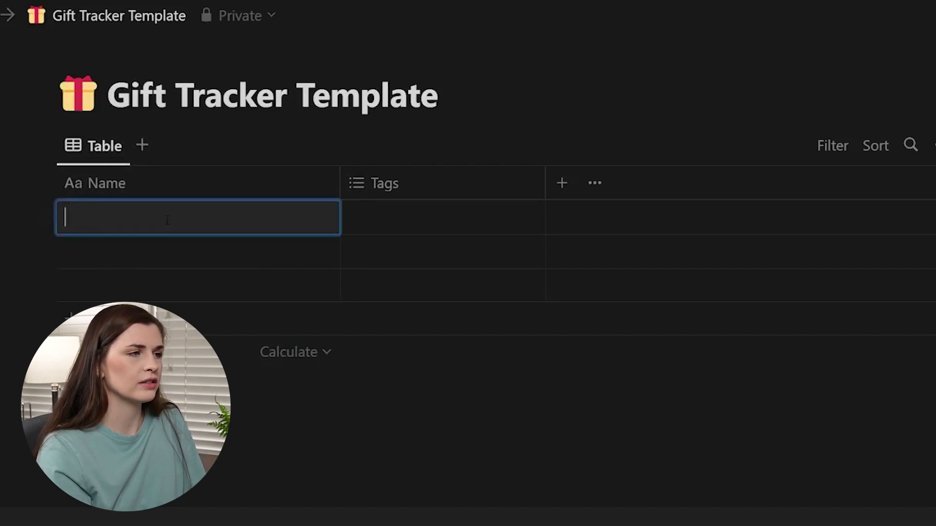
text(Gift 1)
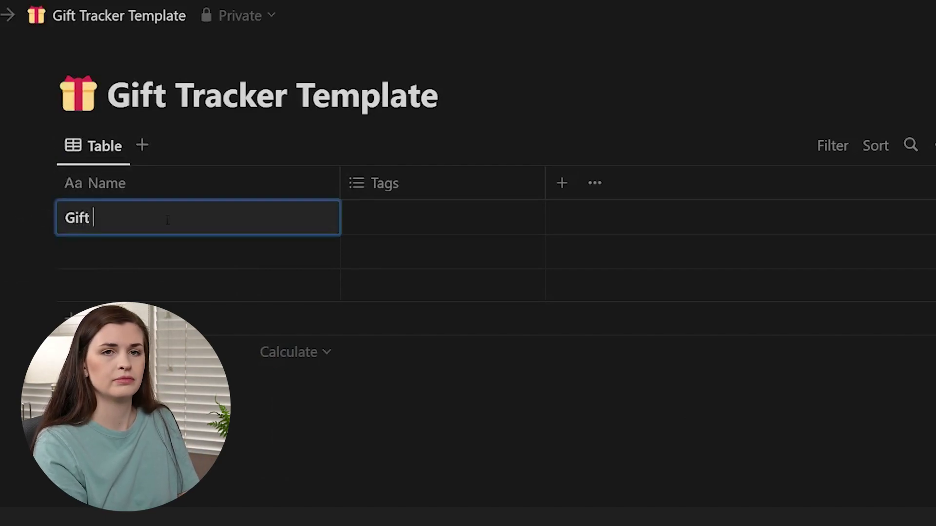
click(169, 251)
text(Gift 2)
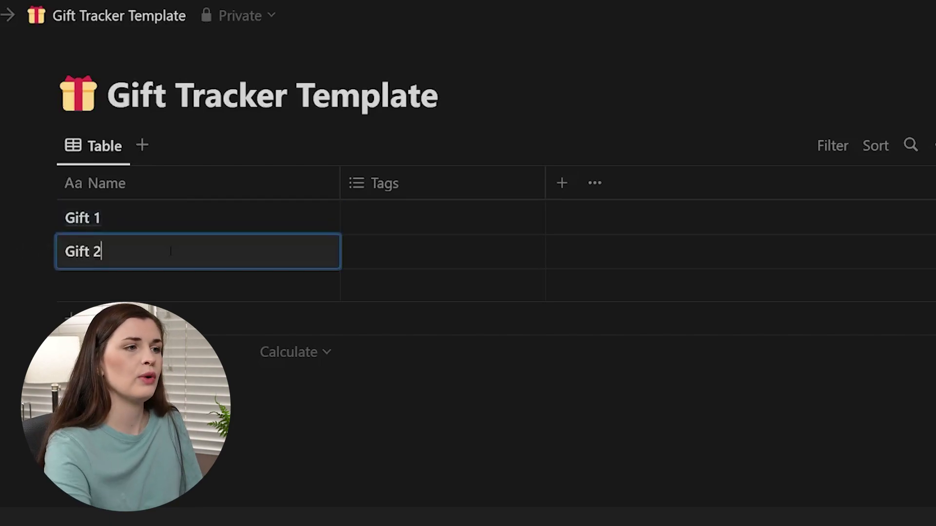
key(Escape)
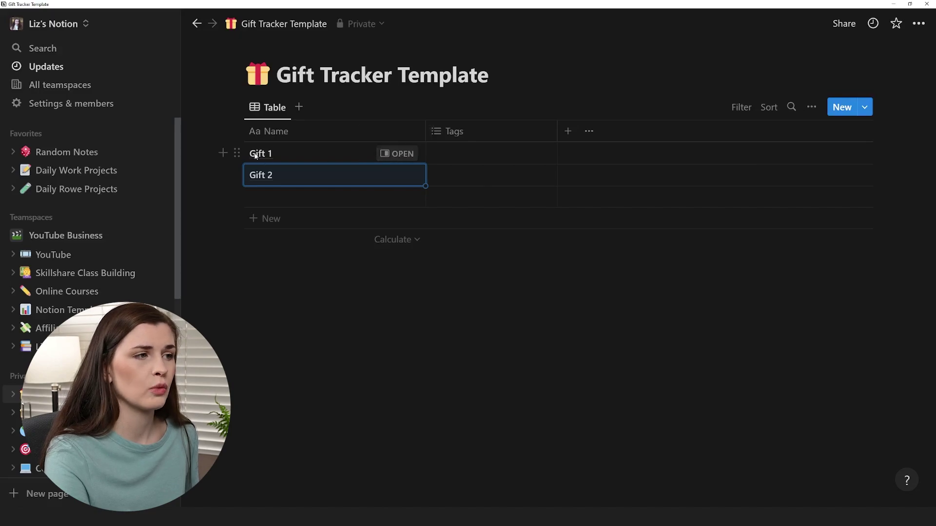
Step: Open Gift 1 as a page and delete its Tags property
click(395, 153)
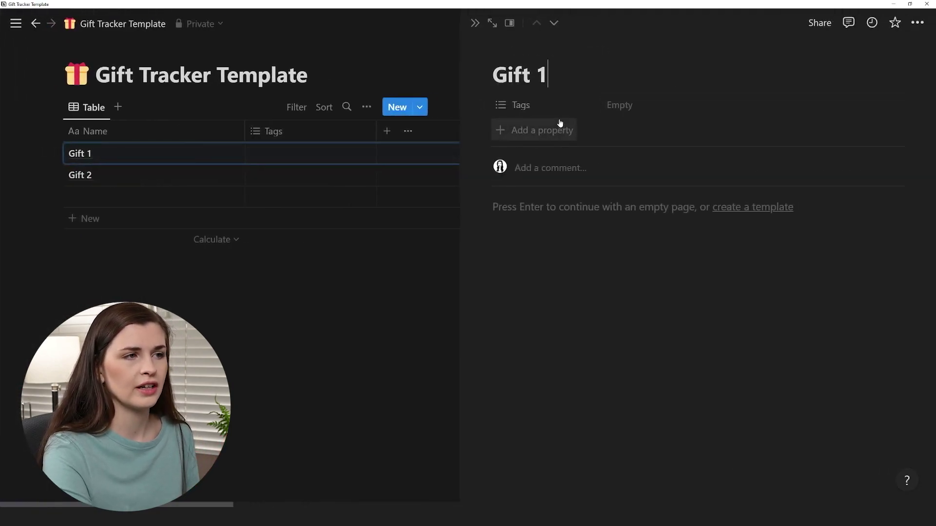
click(483, 105)
click(546, 208)
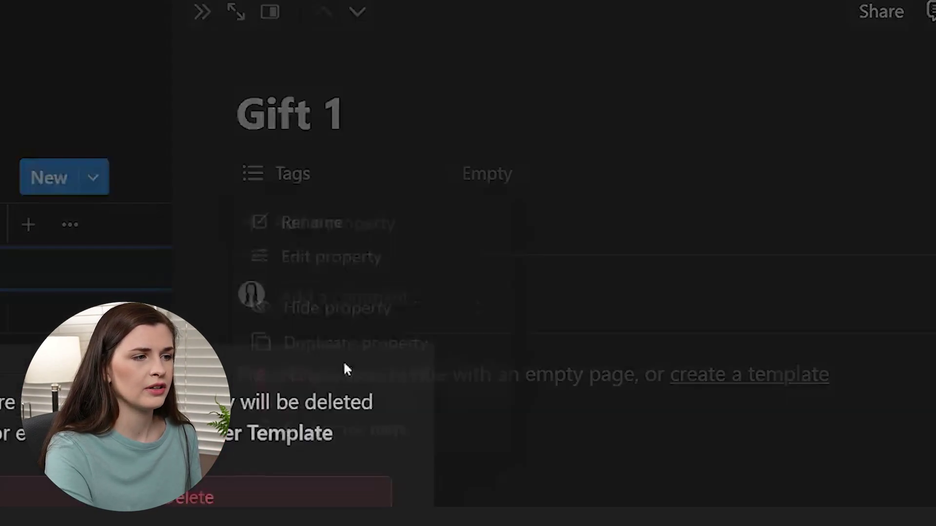
click(292, 497)
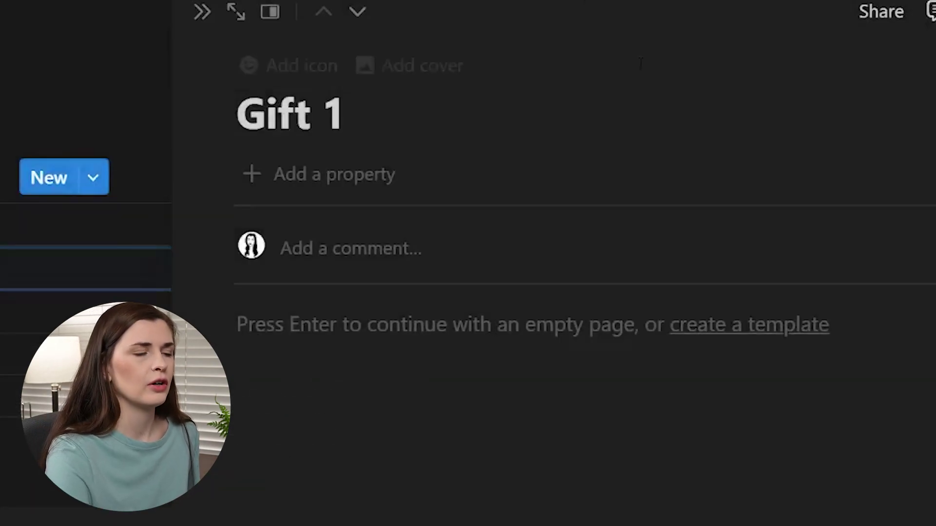
Step: Add a text property named Price to Gift 1 and set it to $150
click(307, 184)
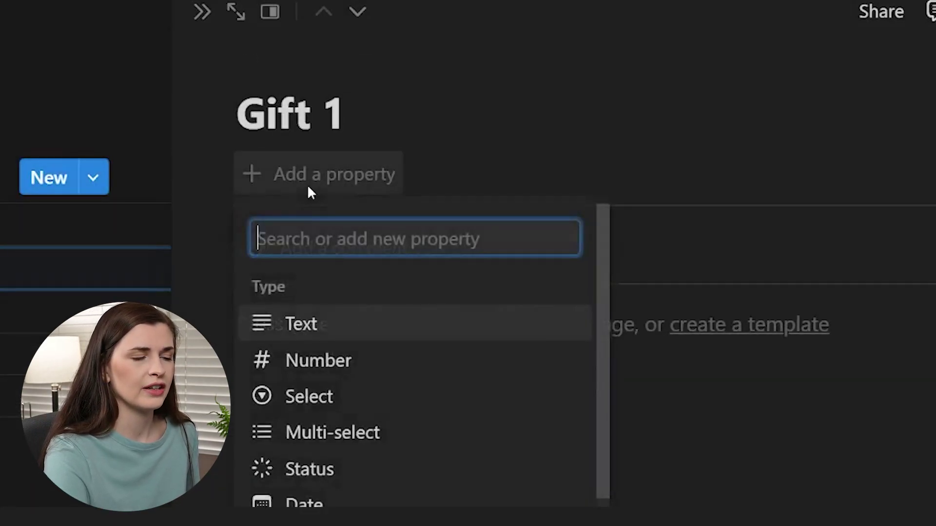
click(311, 339)
text(Price)
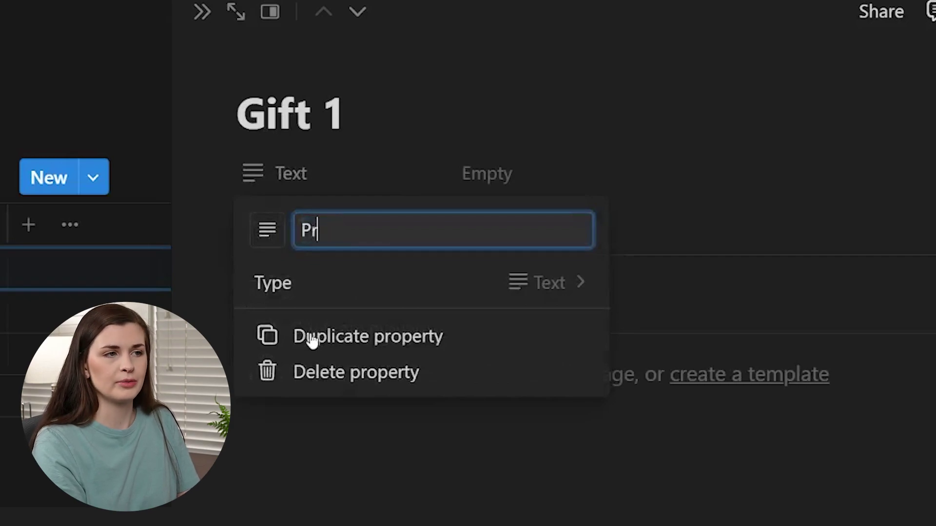
click(518, 175)
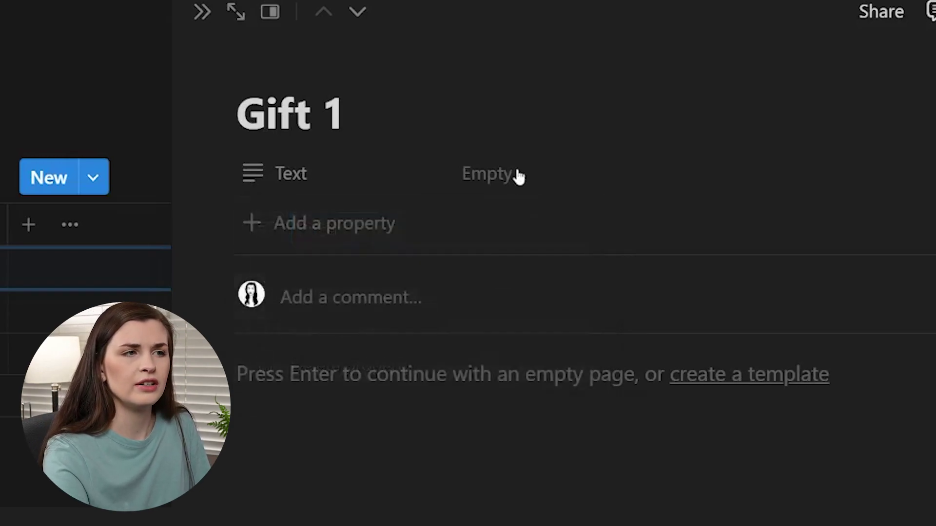
click(516, 174)
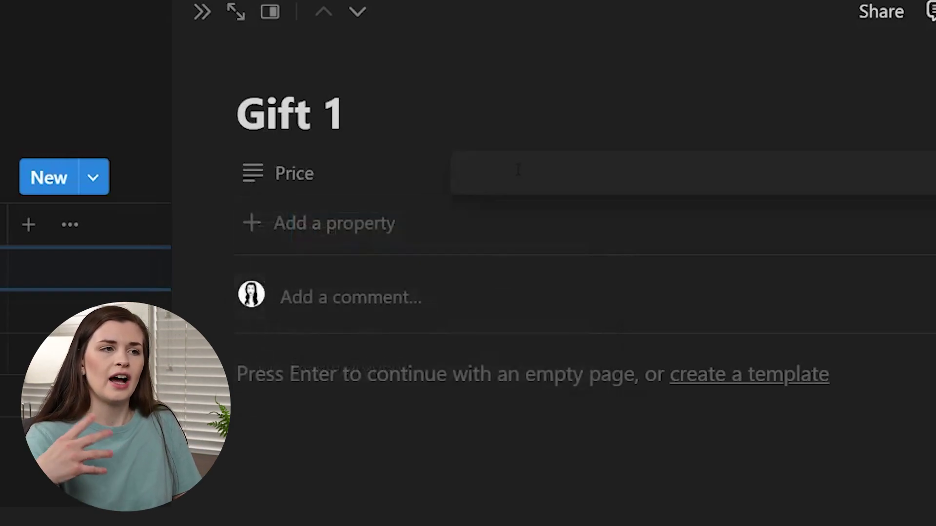
text($)
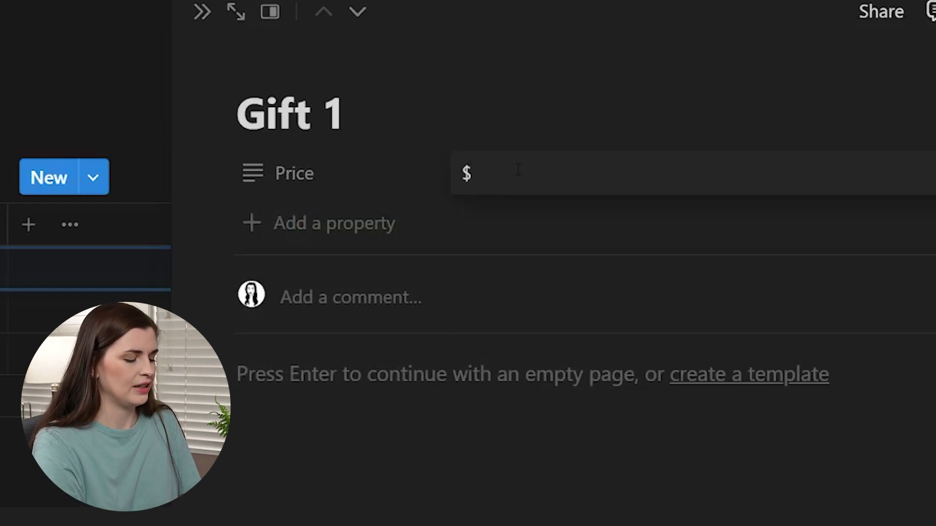
text(150)
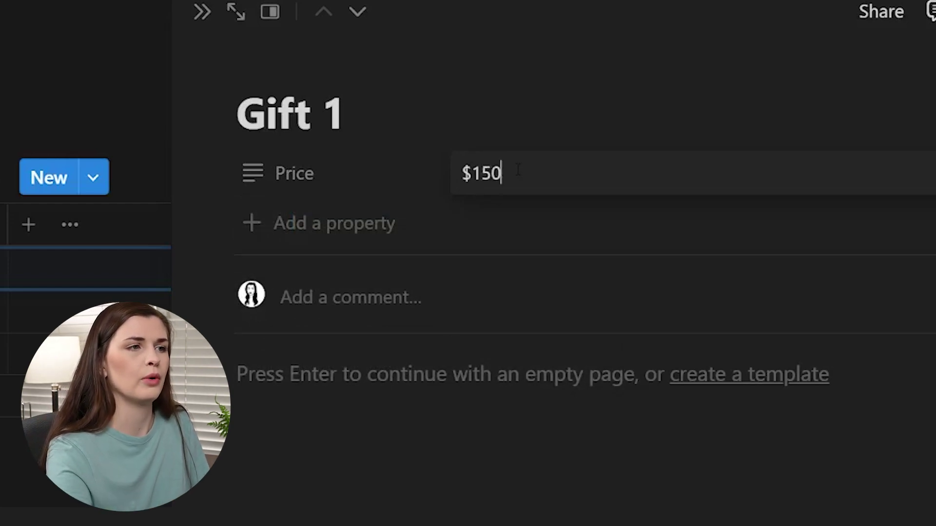
click(367, 221)
click(359, 225)
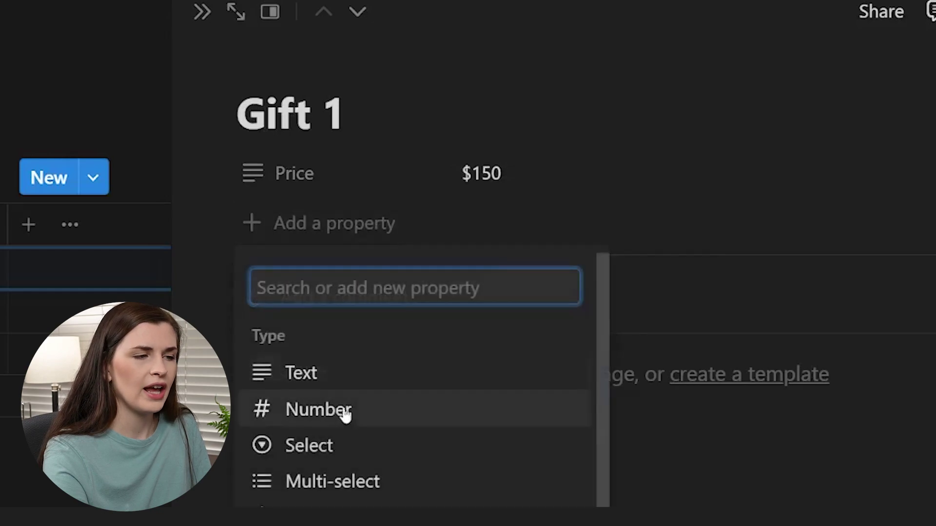
Step: Create a select property on Gift 1 named Occasion
click(337, 456)
text(O)
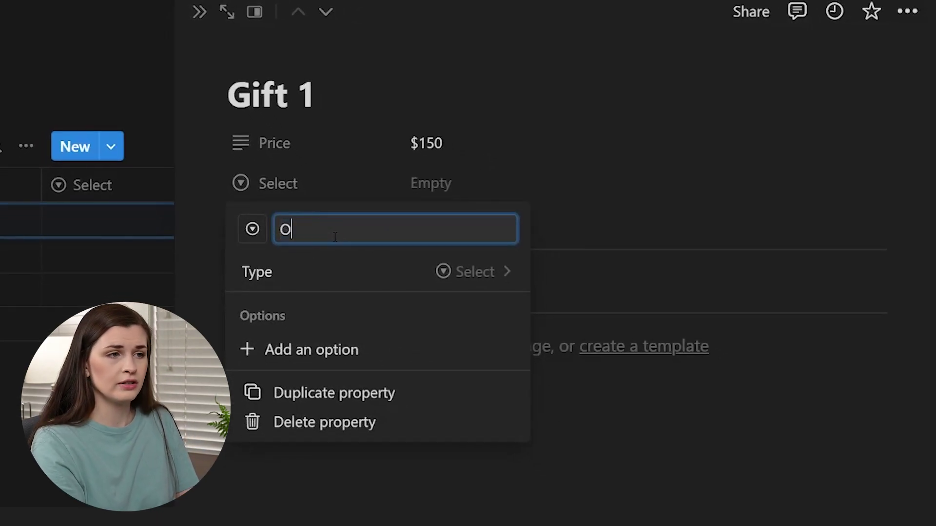
text(casion)
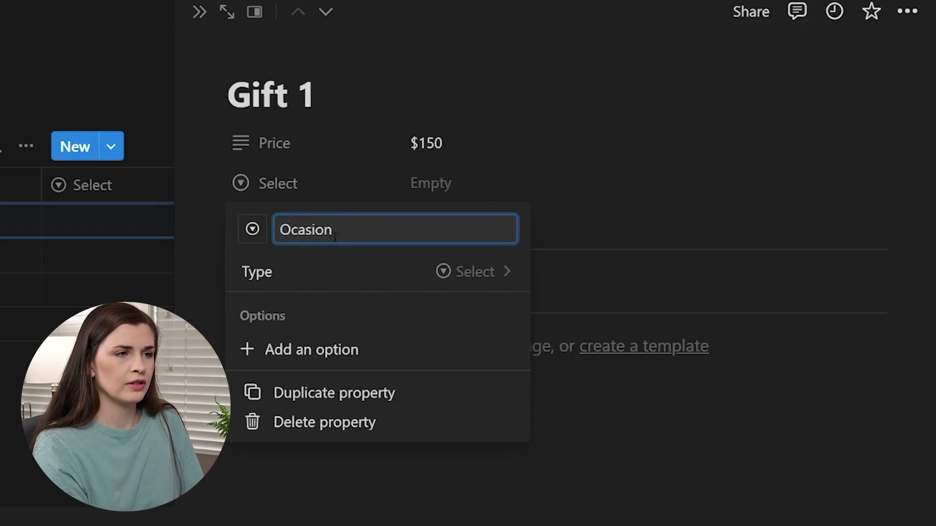
key(BackSpace)
key(BackSpace)
key(BackSpace)
key(BackSpace)
key(BackSpace)
text(casio)
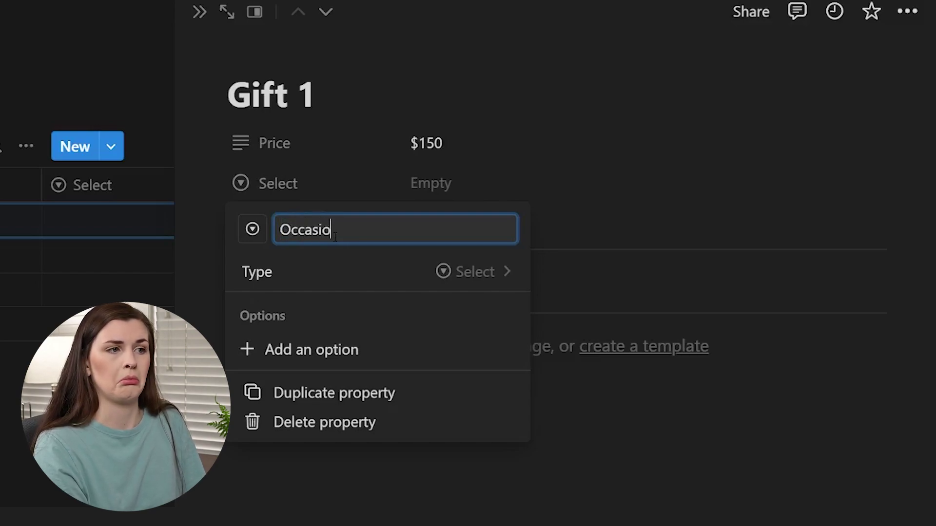
text(n)
click(402, 141)
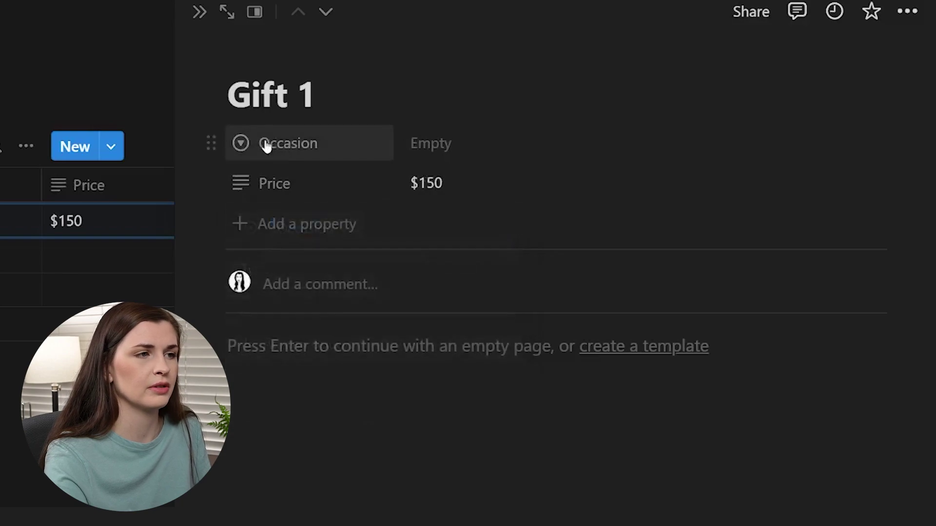
click(266, 146)
click(455, 147)
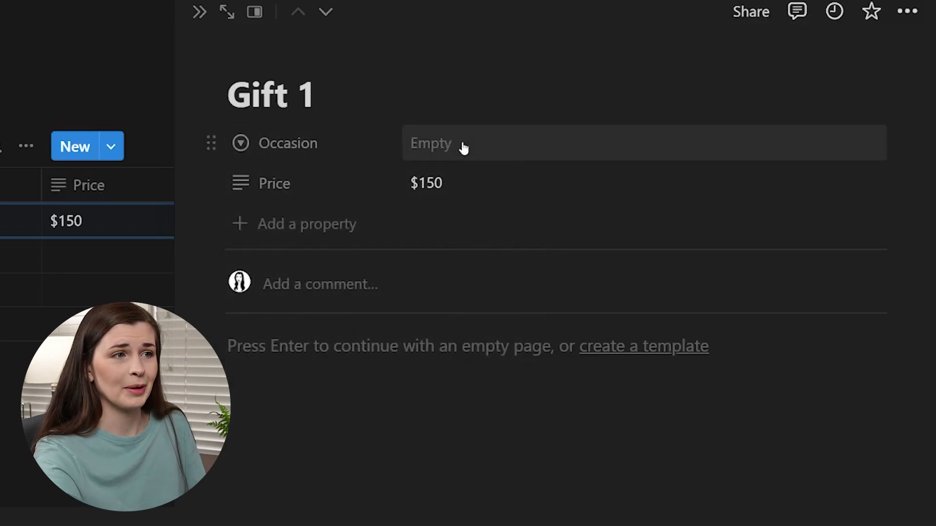
Step: Add Occasion options Birthday, Christmas and Promotion, and set the value to Christmas
click(463, 146)
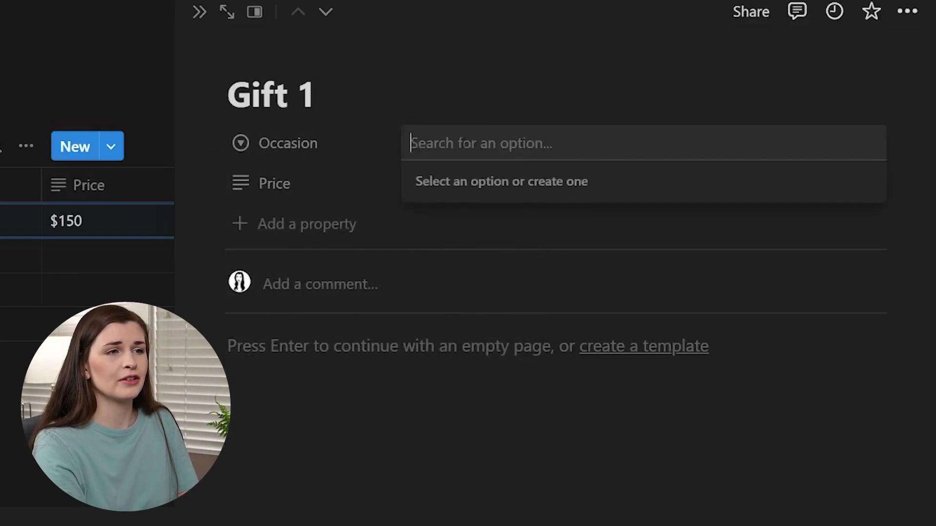
text(Birthday)
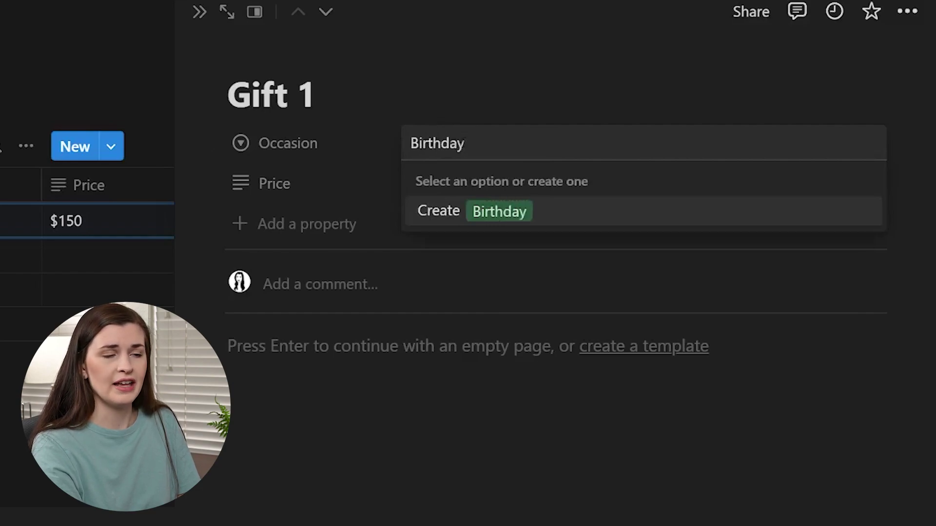
key(Return)
click(511, 137)
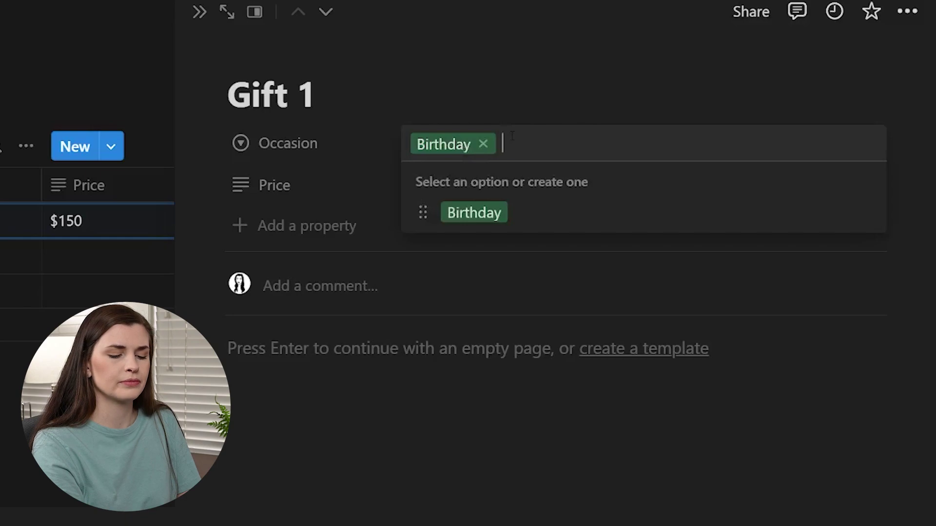
text(Christmas)
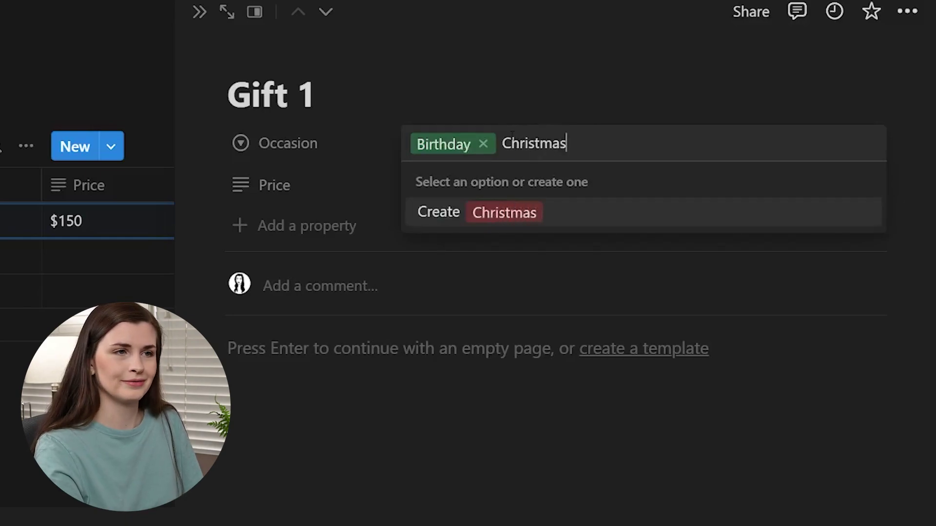
key(Return)
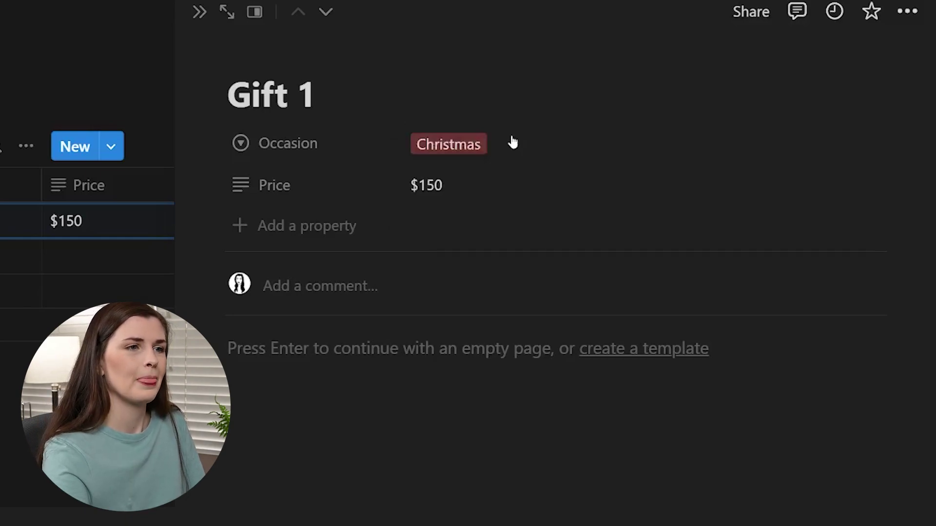
click(511, 141)
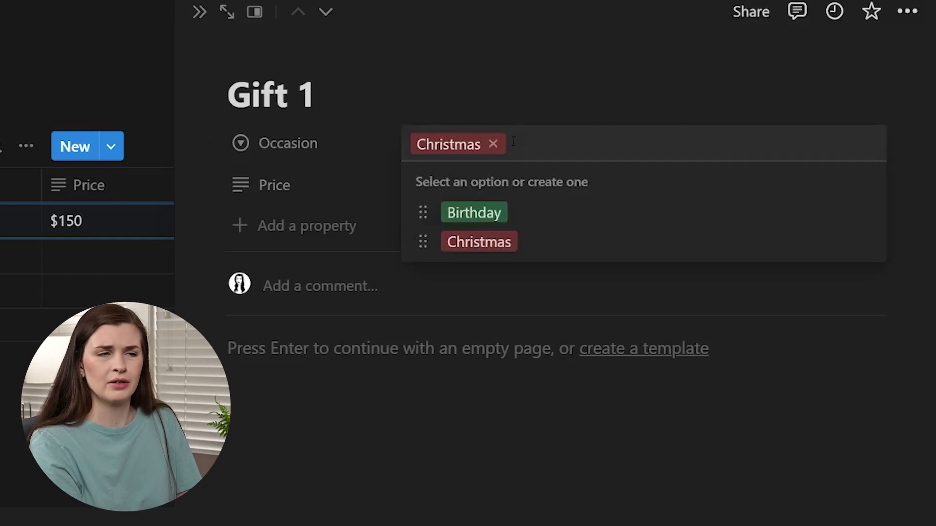
text(Promotion)
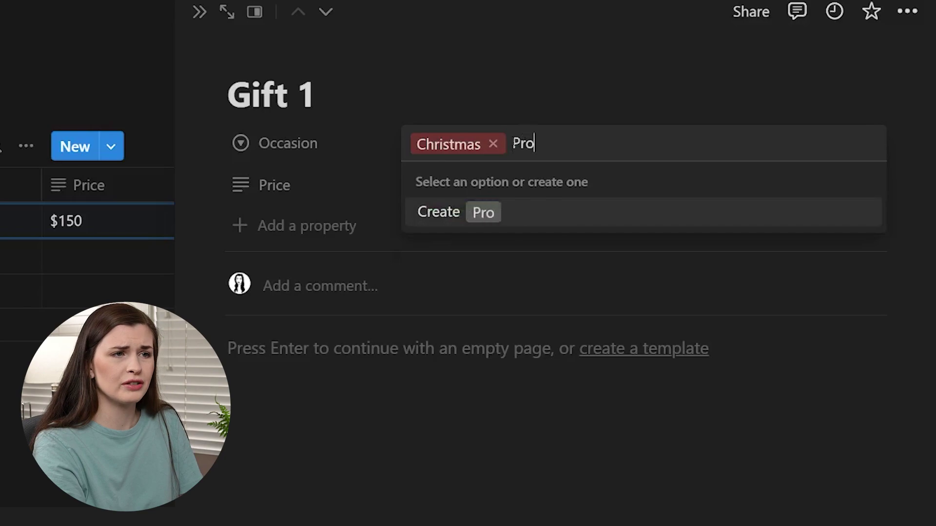
key(Return)
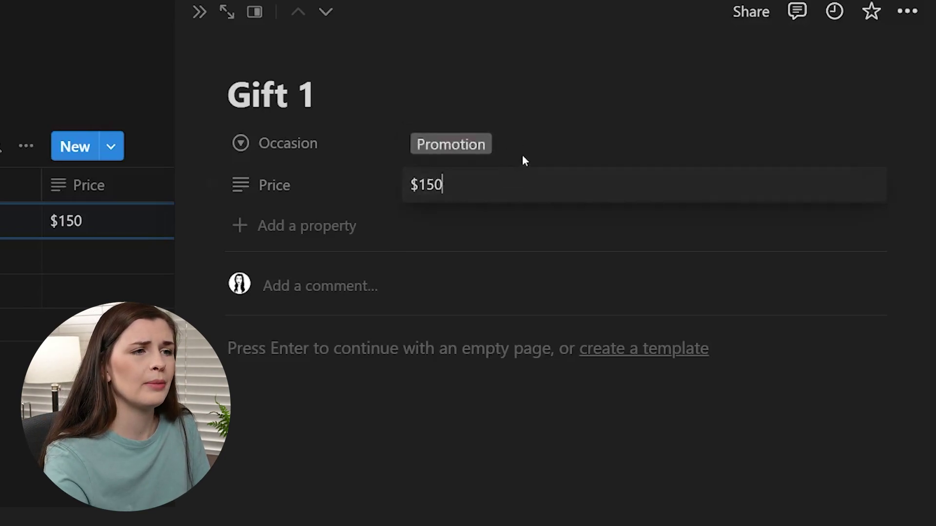
click(522, 153)
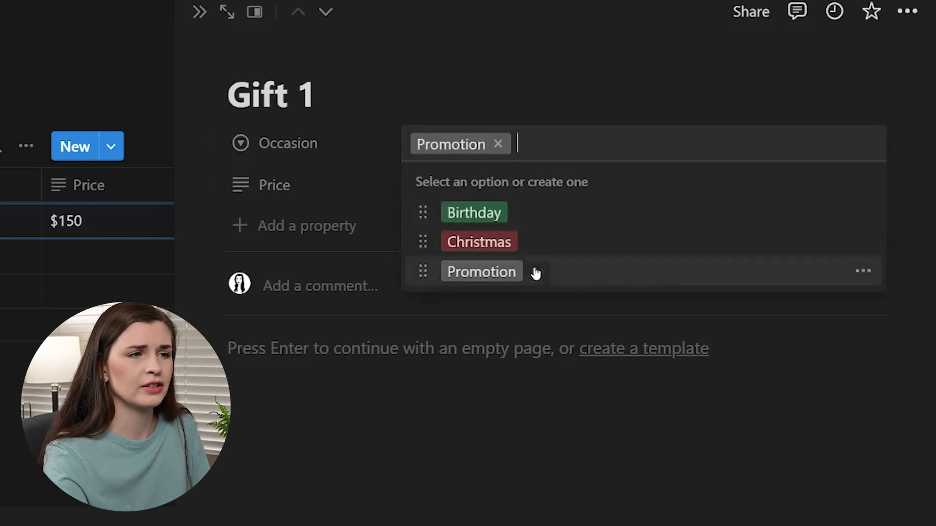
click(495, 240)
click(303, 233)
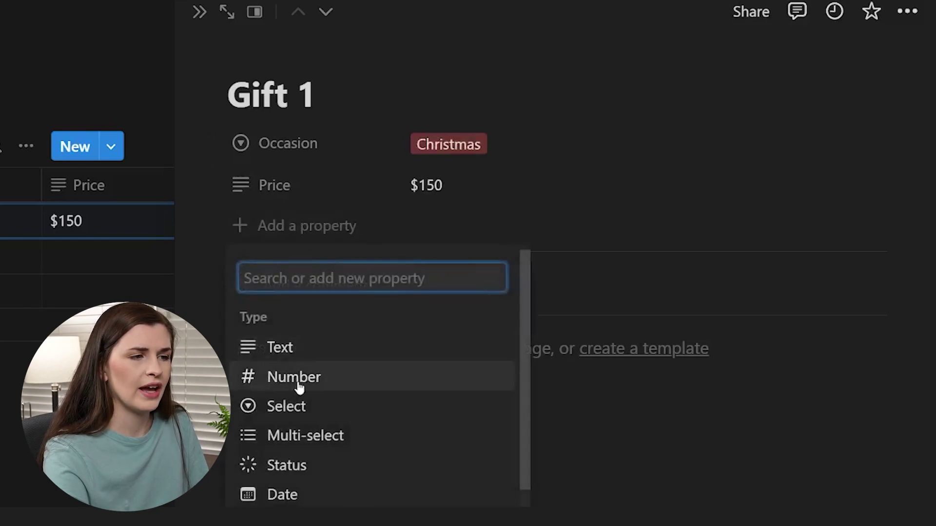
Step: Create a select property on Gift 1 named Person
click(304, 407)
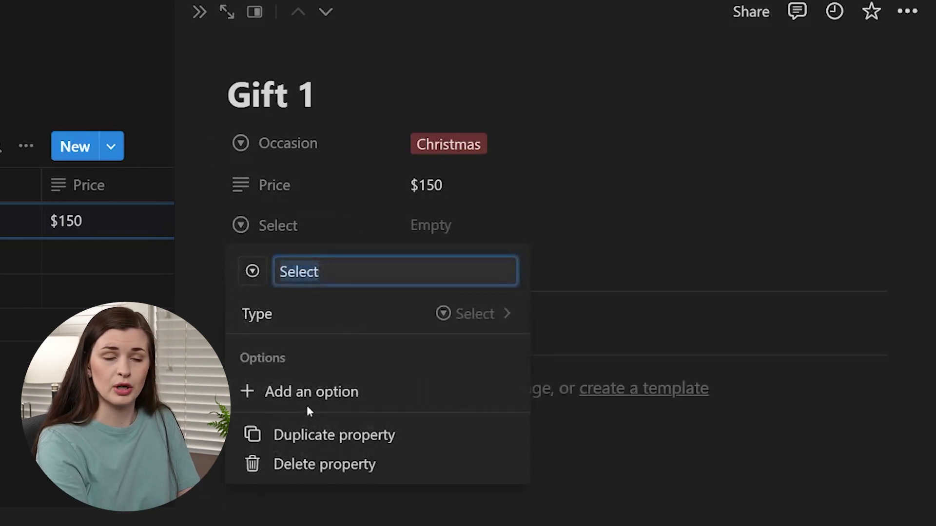
text(Presen)
key(BackSpace)
key(BackSpace)
key(BackSpace)
key(BackSpace)
key(BackSpace)
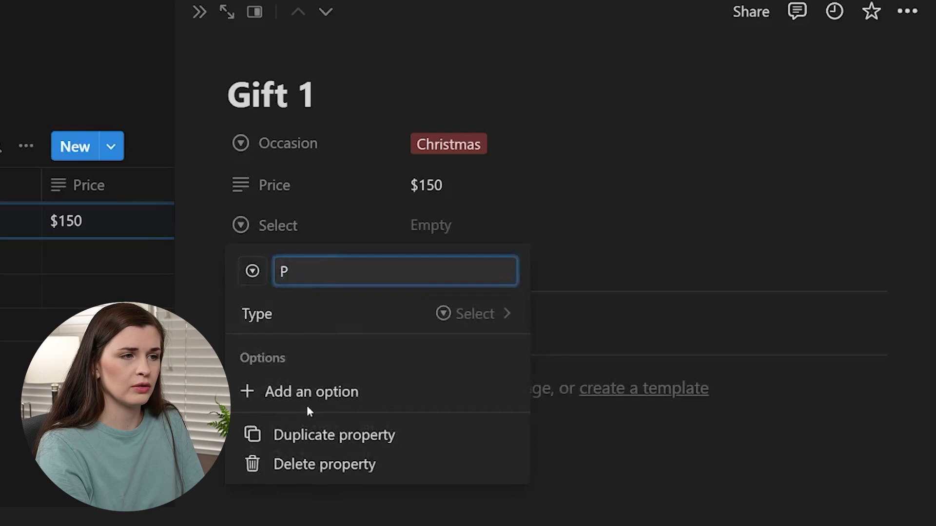
text(erson)
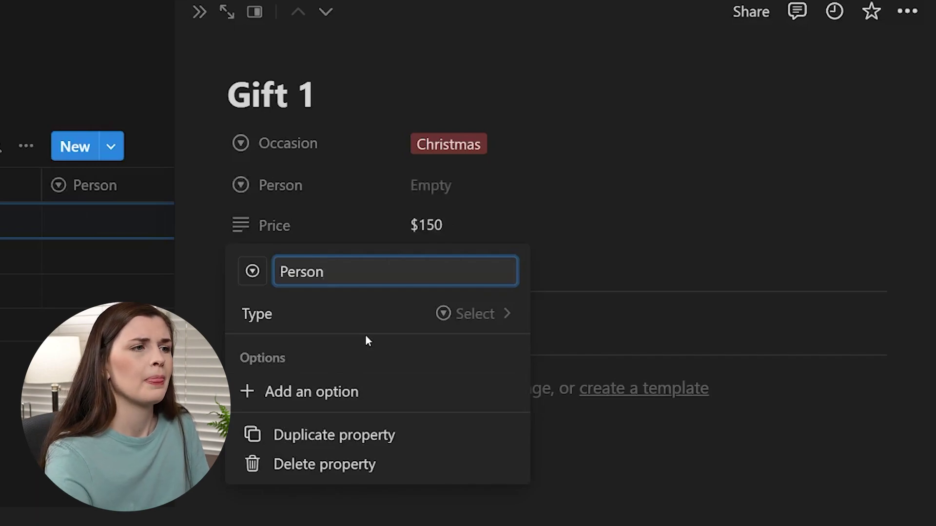
click(453, 187)
Step: Add three people as Person options and set the value to the first person
click(454, 187)
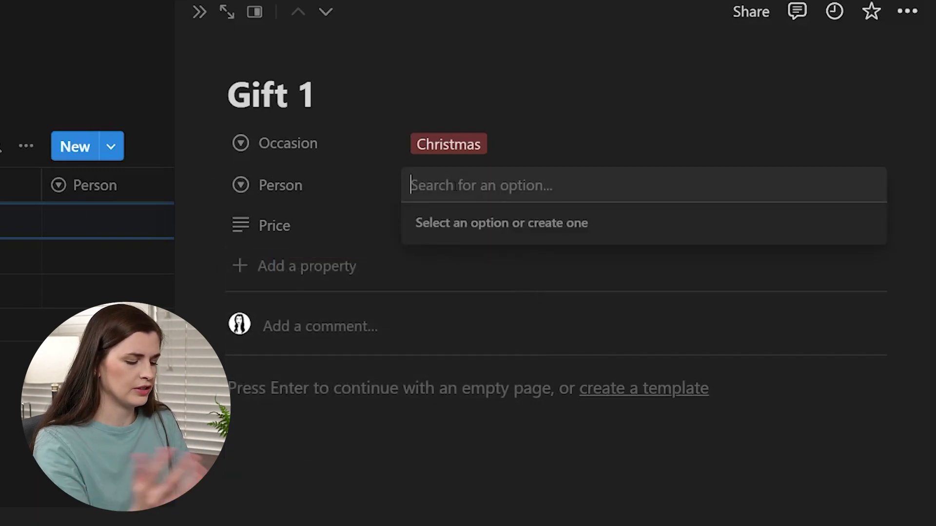
text(Emily)
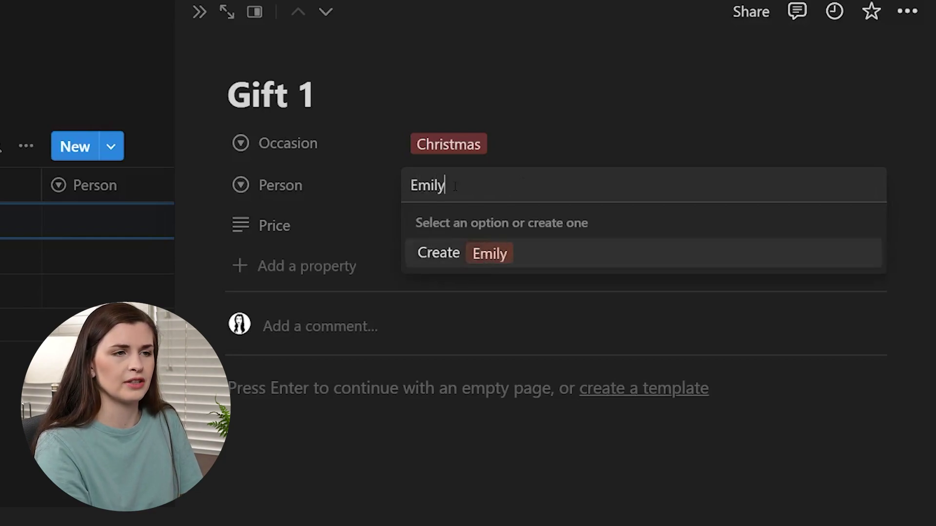
key(Return)
click(467, 189)
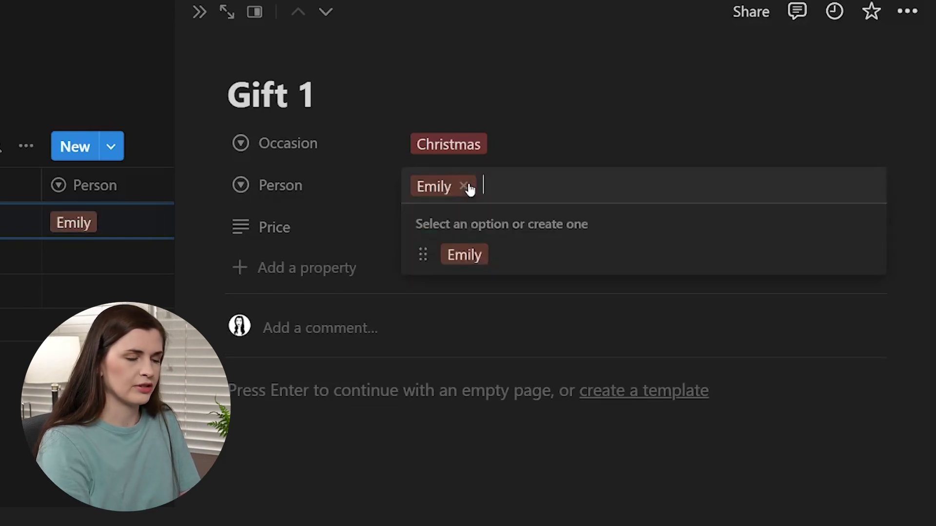
text(Jimmy)
key(Return)
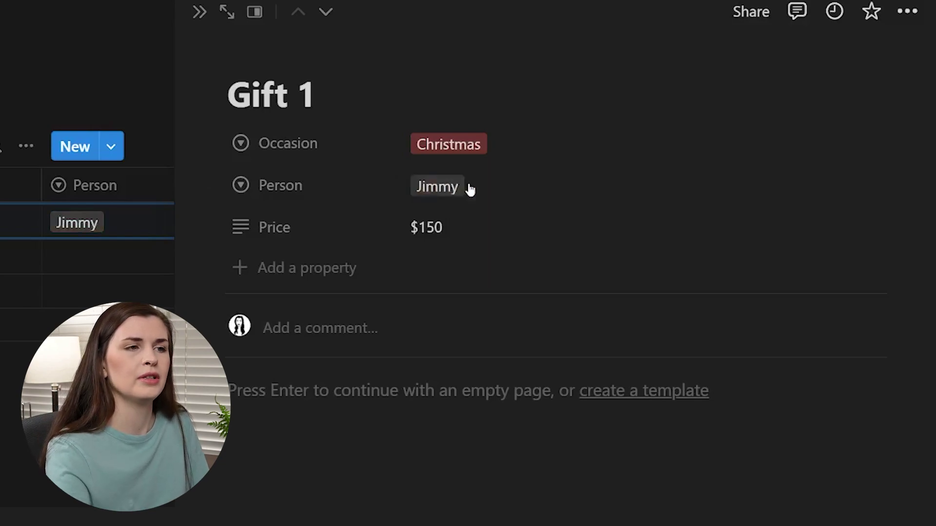
click(490, 195)
text(Mom)
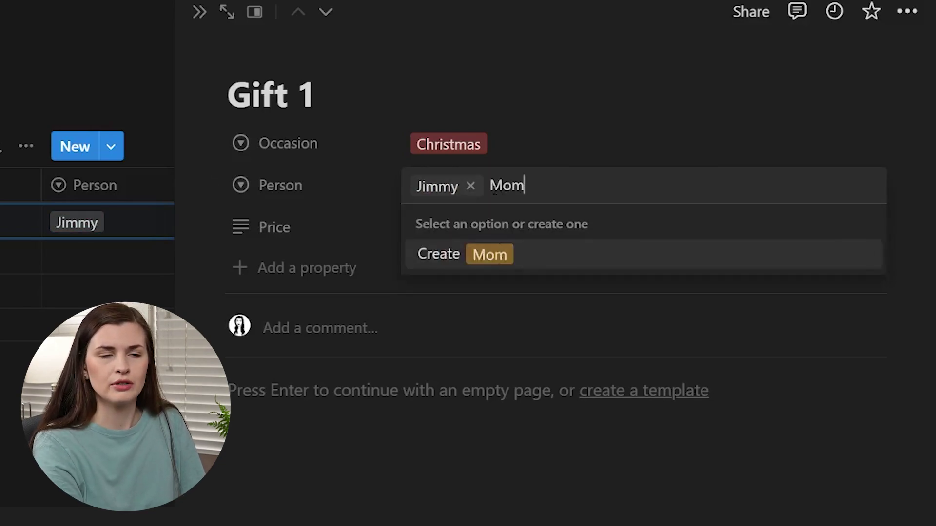
key(Return)
click(495, 196)
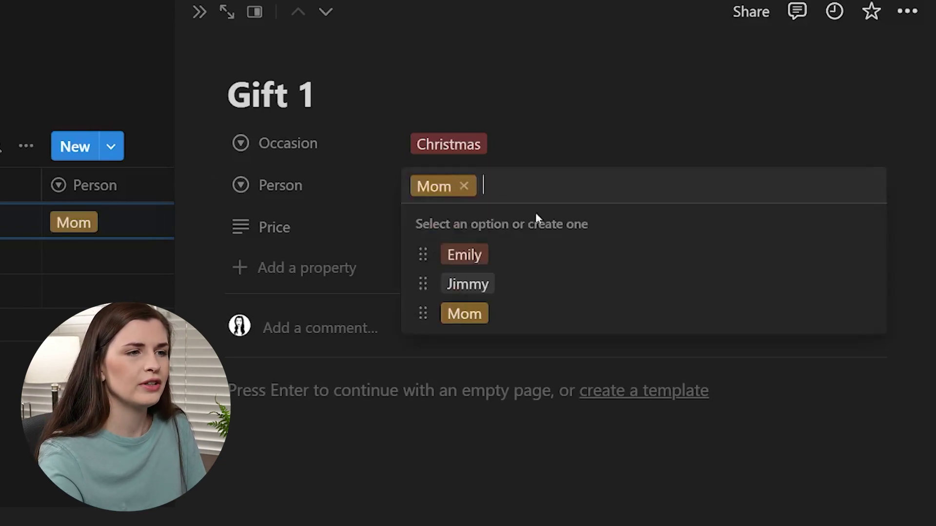
click(542, 258)
Step: Recolour the first person's tag pink and the second person's tag green
click(541, 180)
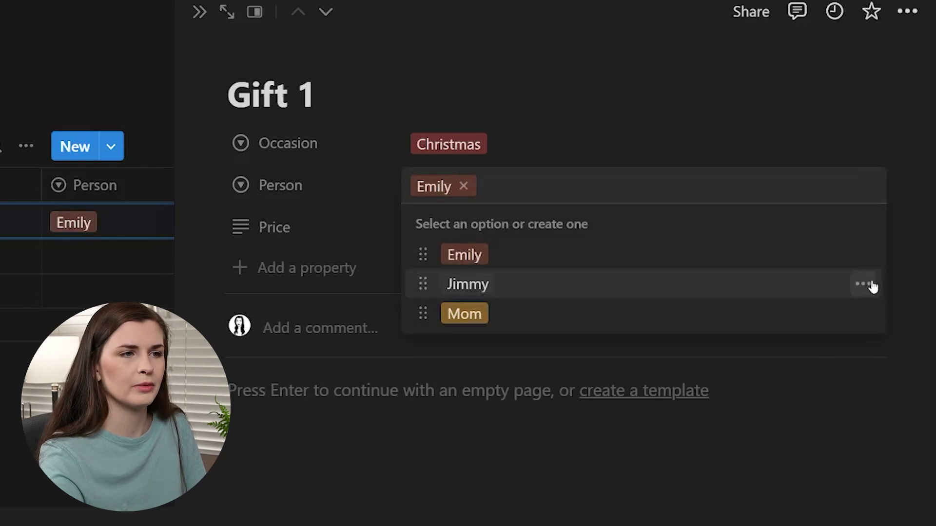
click(863, 254)
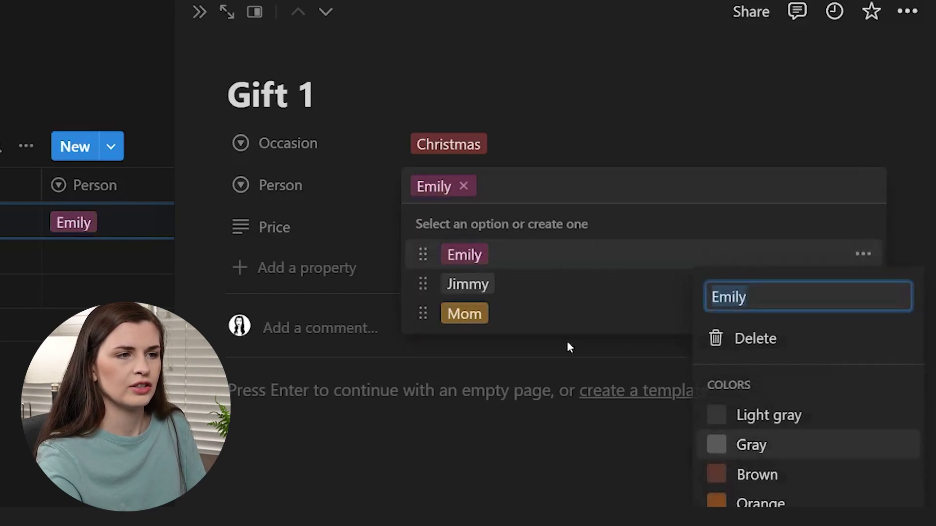
key(Escape)
click(866, 285)
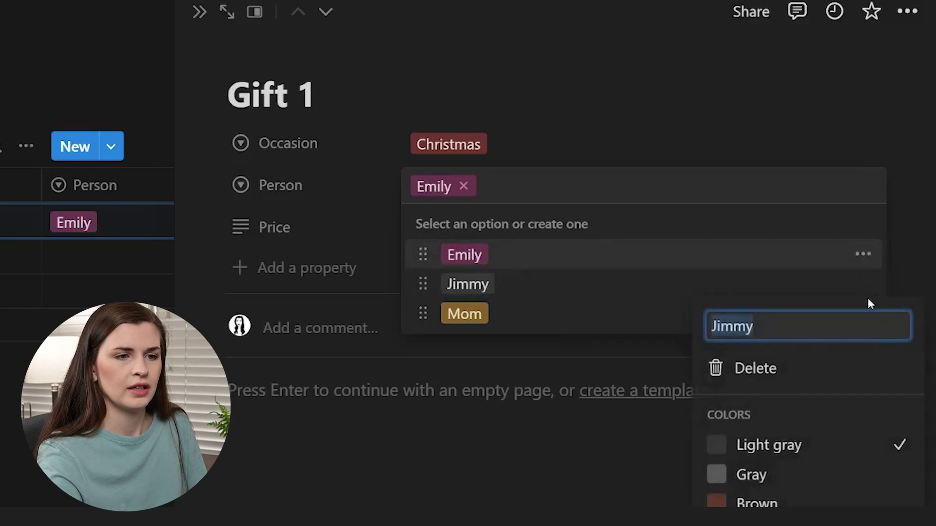
click(755, 524)
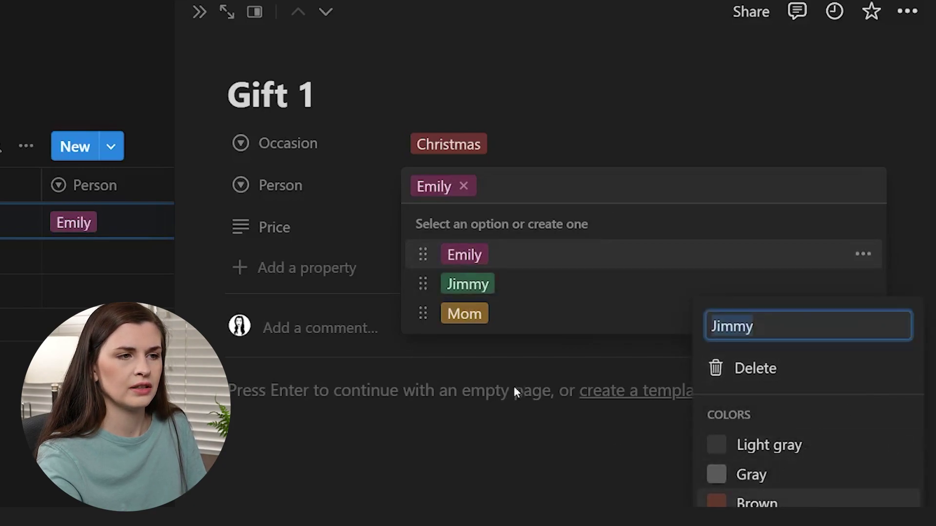
key(Escape)
click(614, 141)
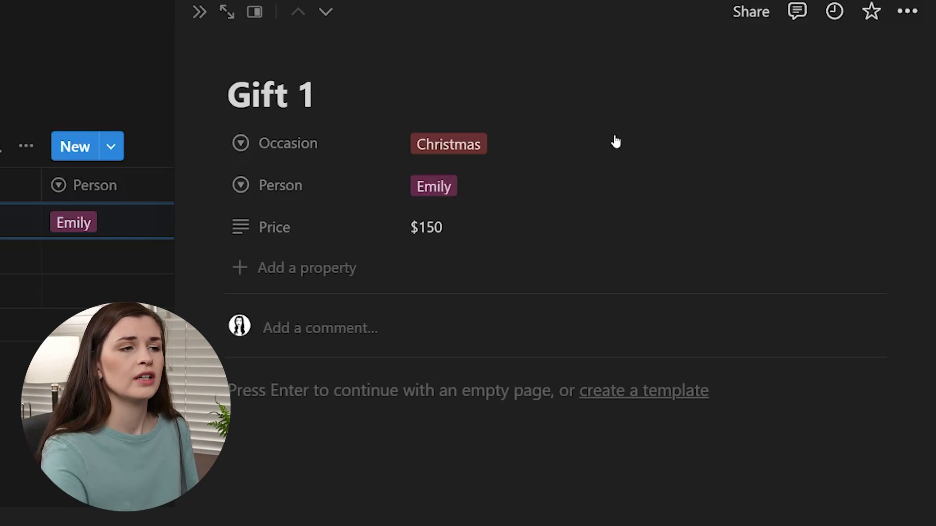
click(324, 277)
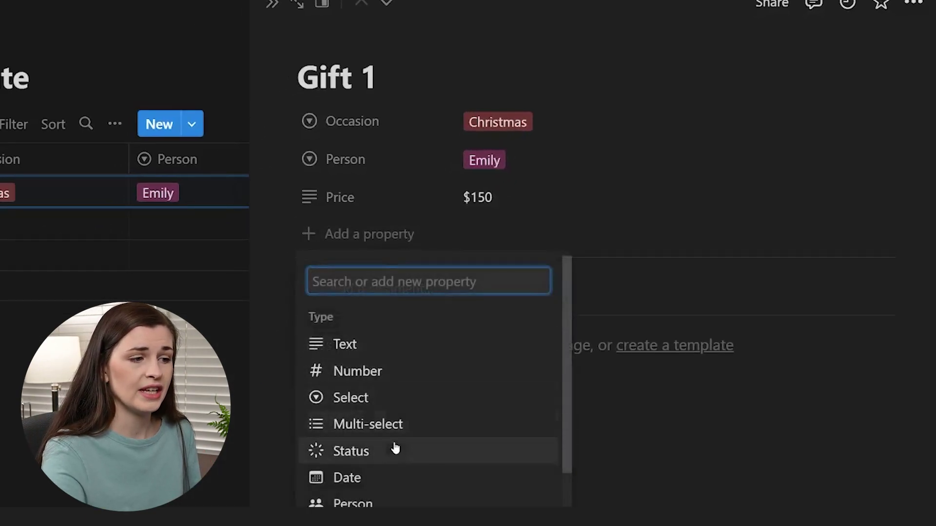
Step: Add a Date property to Gift 1 and set it to November 4, 2022
click(375, 487)
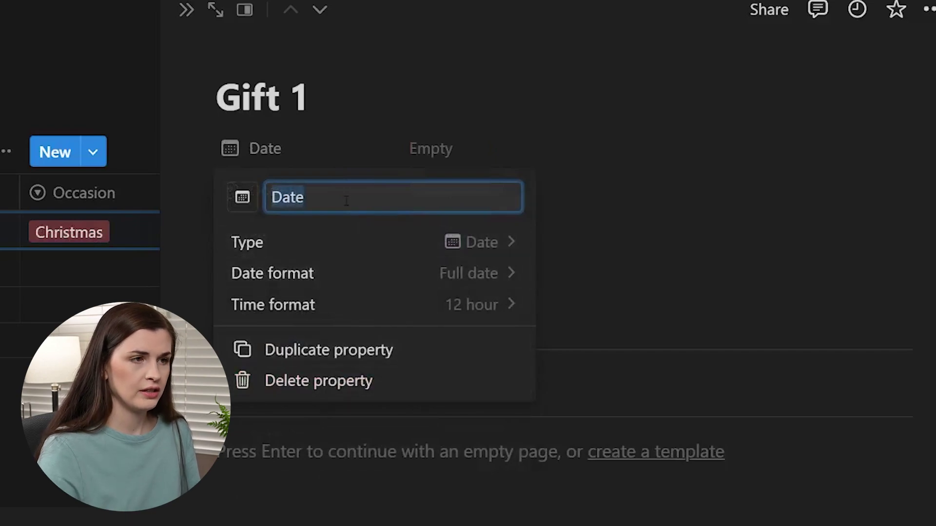
key(Escape)
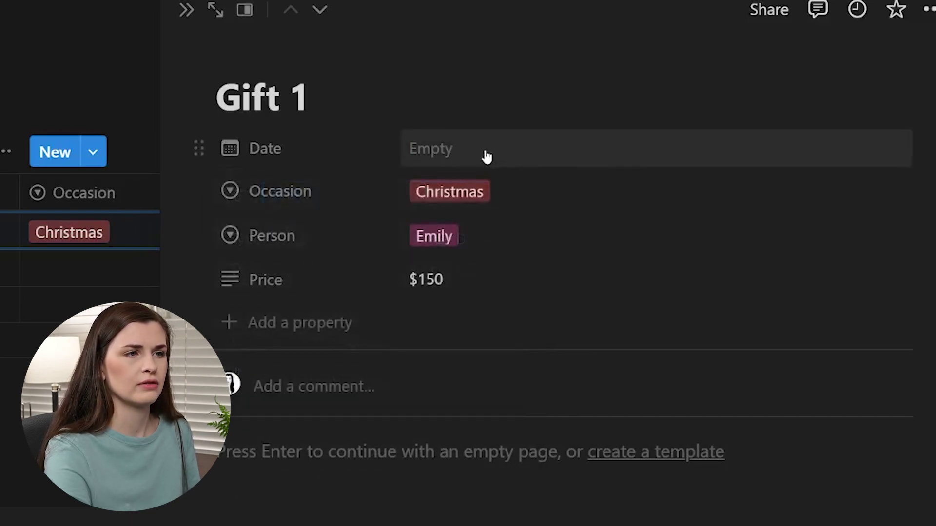
click(487, 161)
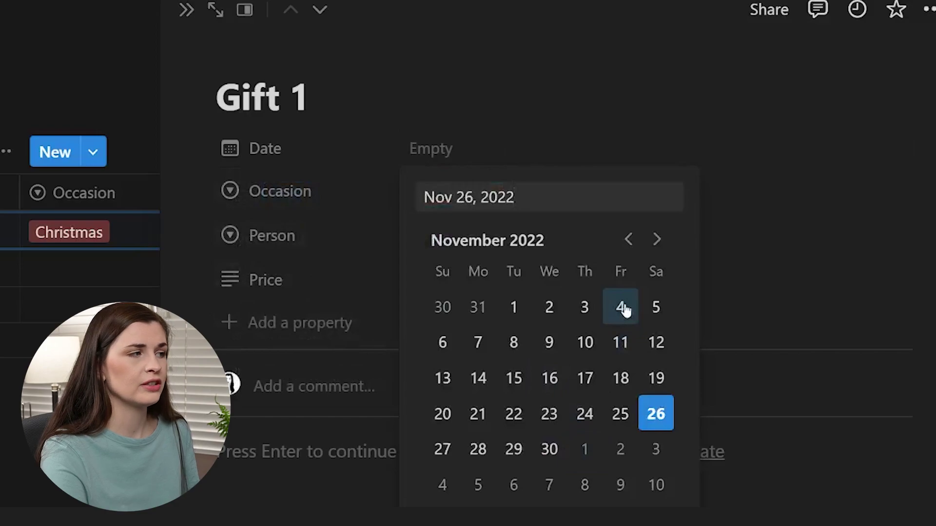
click(630, 98)
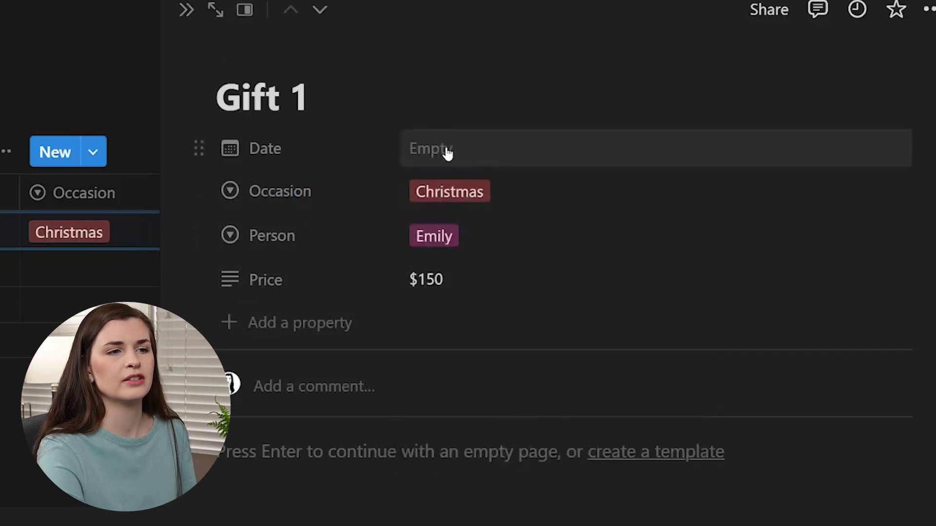
click(445, 150)
click(620, 311)
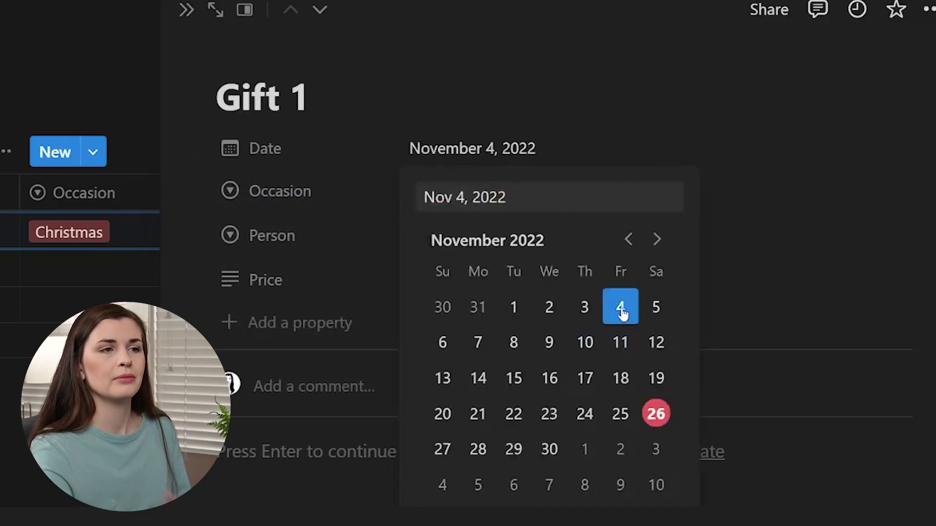
click(692, 113)
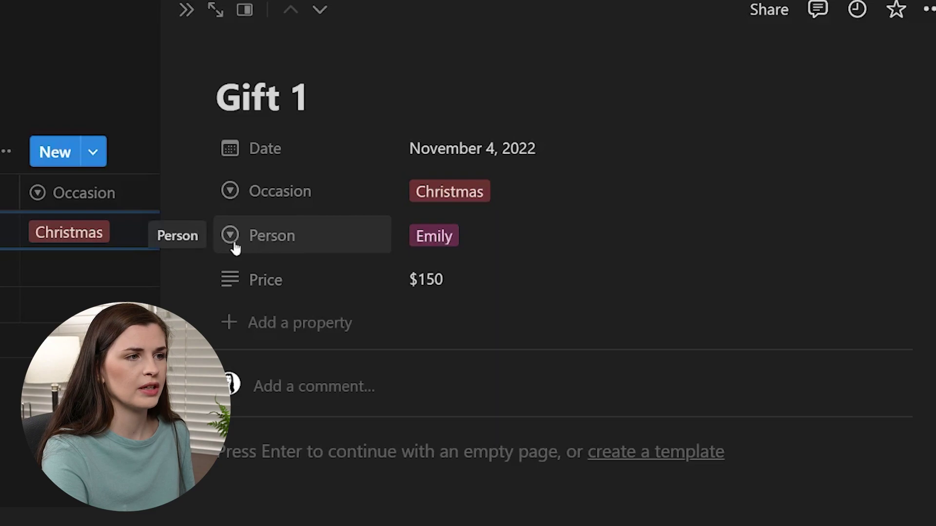
Step: Drag Gift 1's properties into the order Person, Occasion, Price, Date
drag(198, 235, 199, 148)
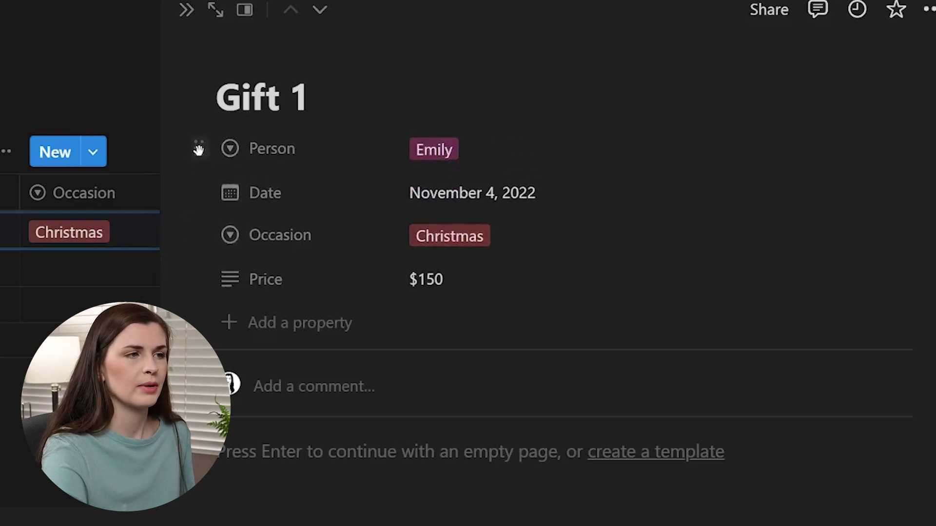
drag(199, 235, 204, 176)
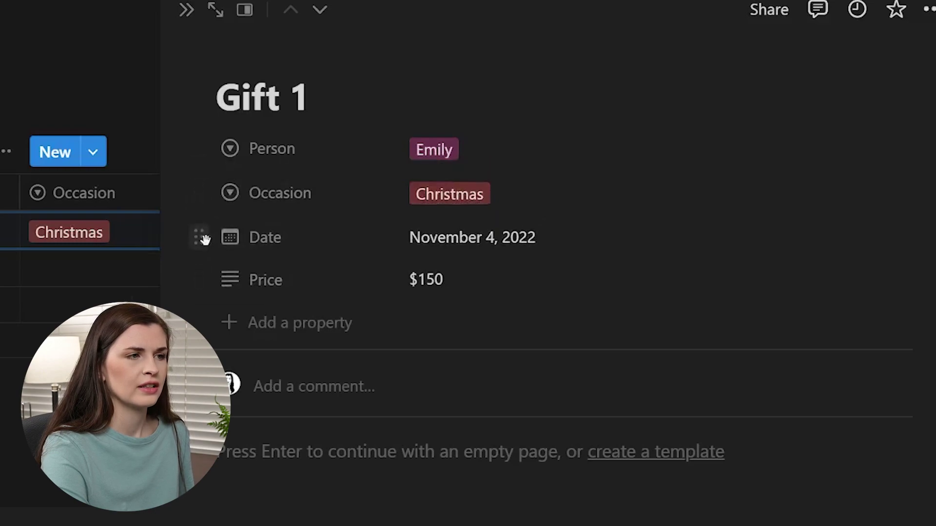
drag(200, 236, 212, 291)
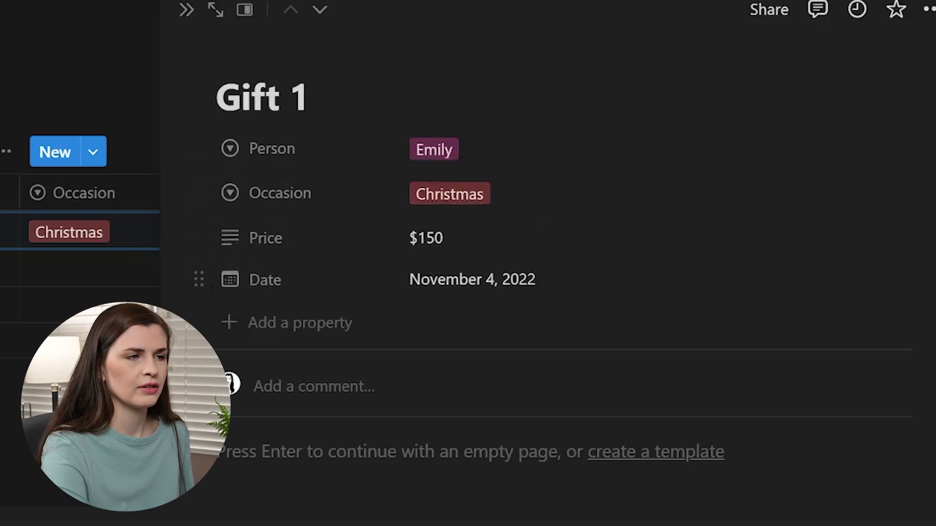
click(310, 323)
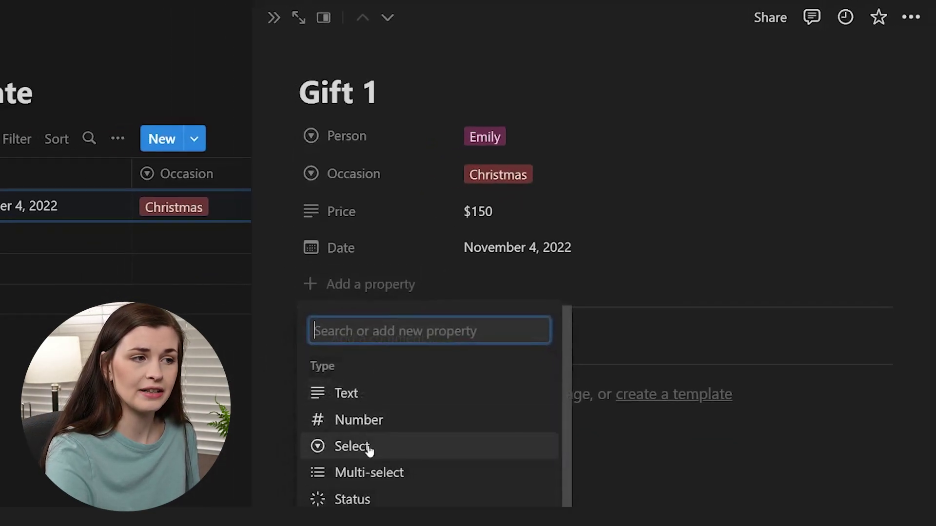
Step: Create a select property on Gift 1 named Stage
click(296, 512)
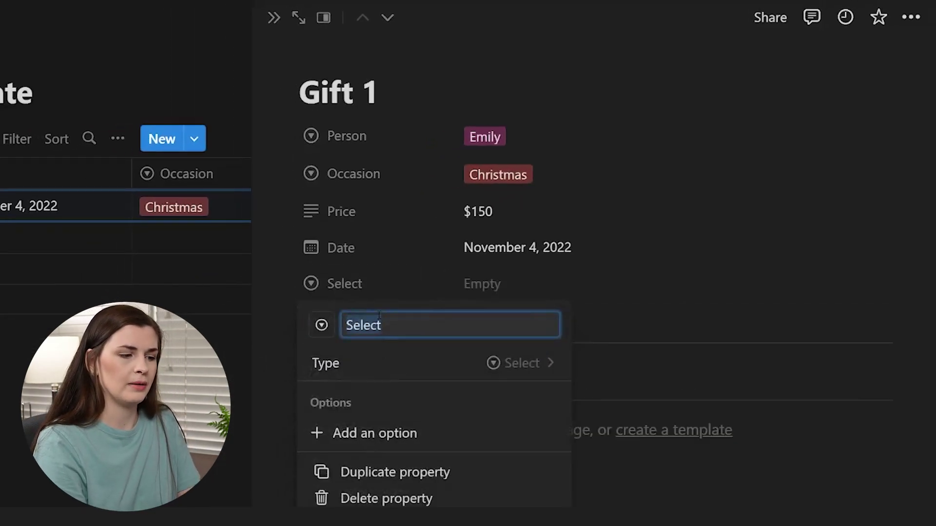
text(Stage)
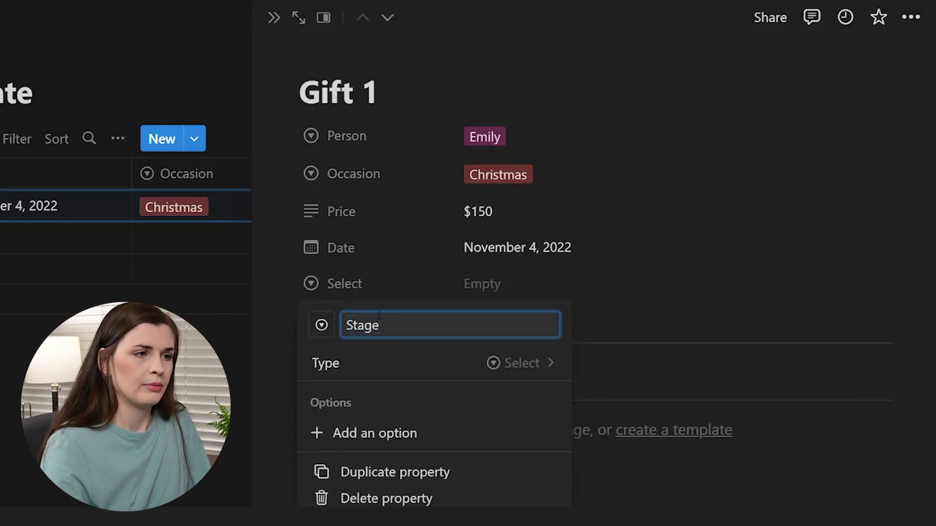
click(468, 288)
Step: Add Stage options To Buy, Bought, Shipped and Done, leaving it set to Done
click(498, 281)
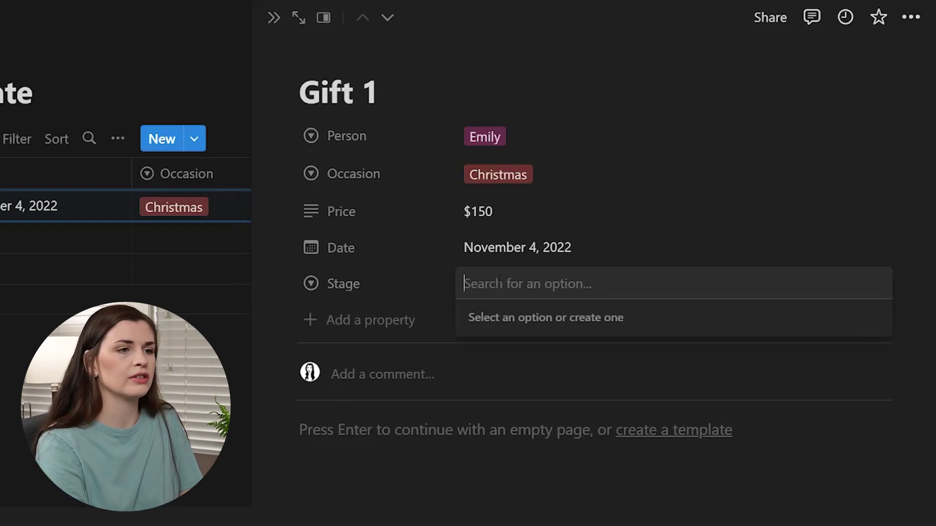
text(To Buy)
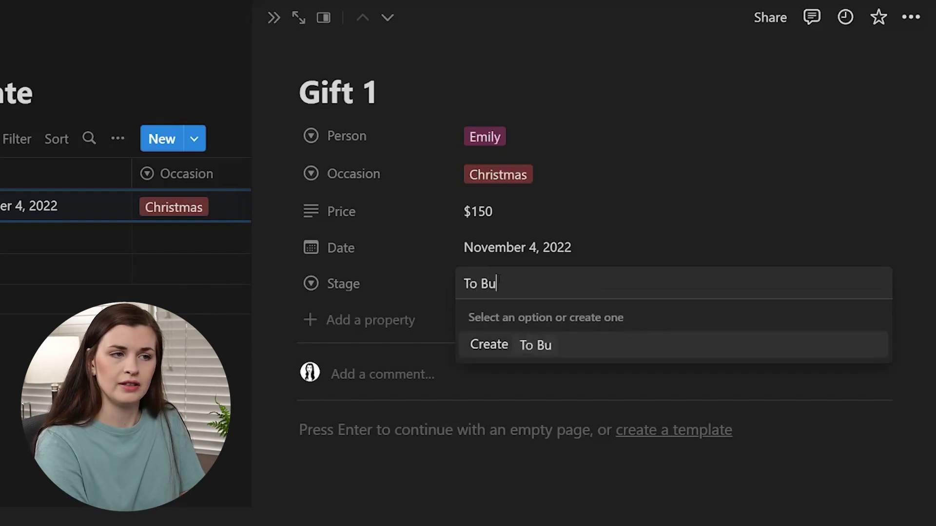
key(Return)
click(499, 283)
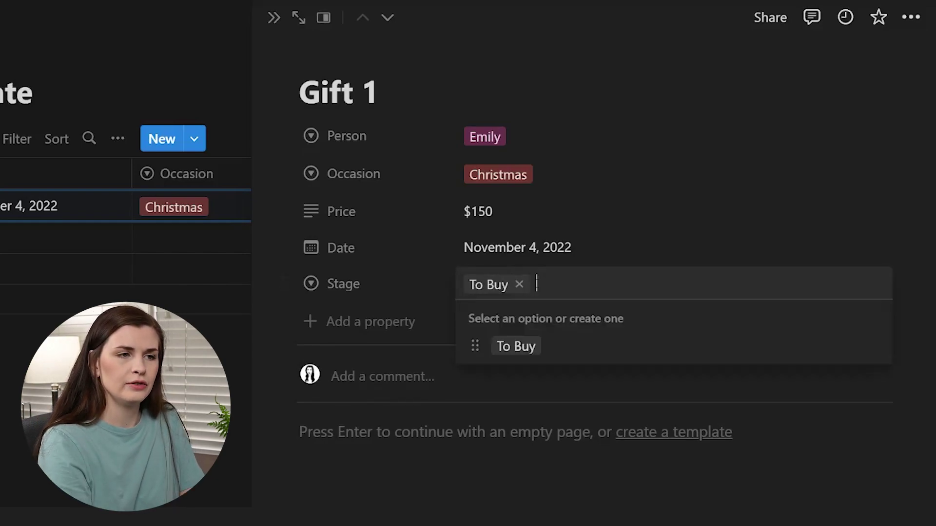
text(Bought)
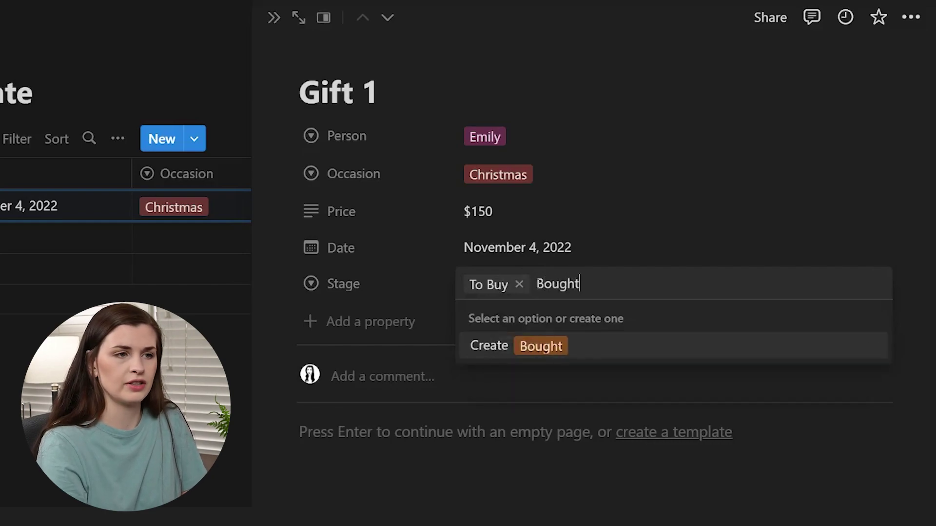
key(Return)
click(535, 287)
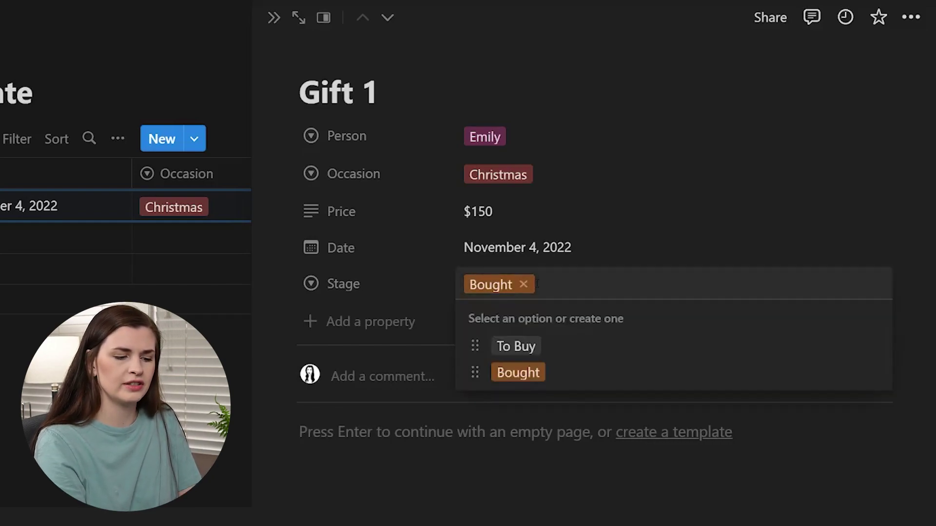
text(Shipped)
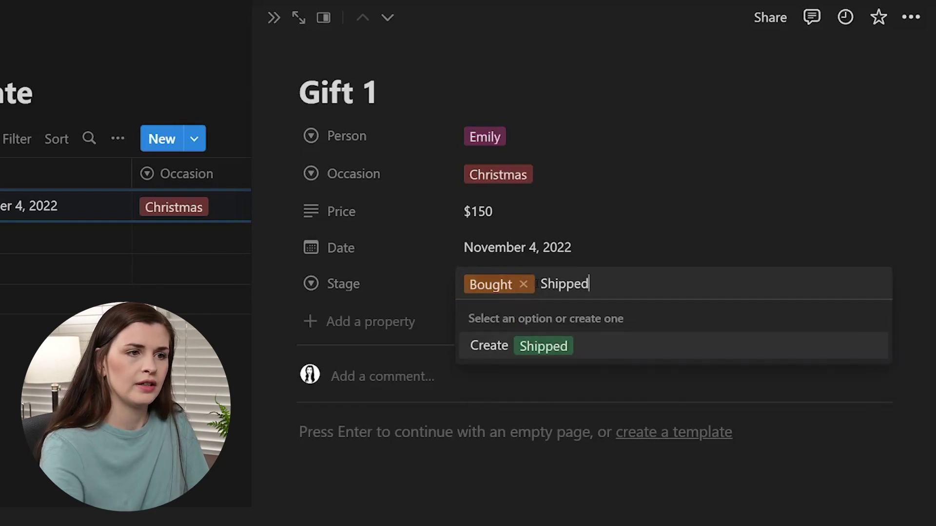
key(Return)
click(537, 288)
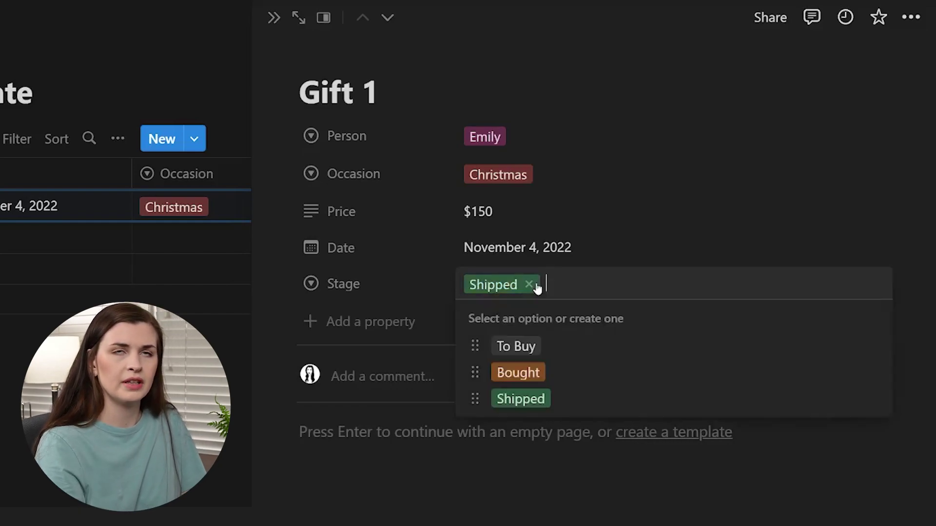
text(Done)
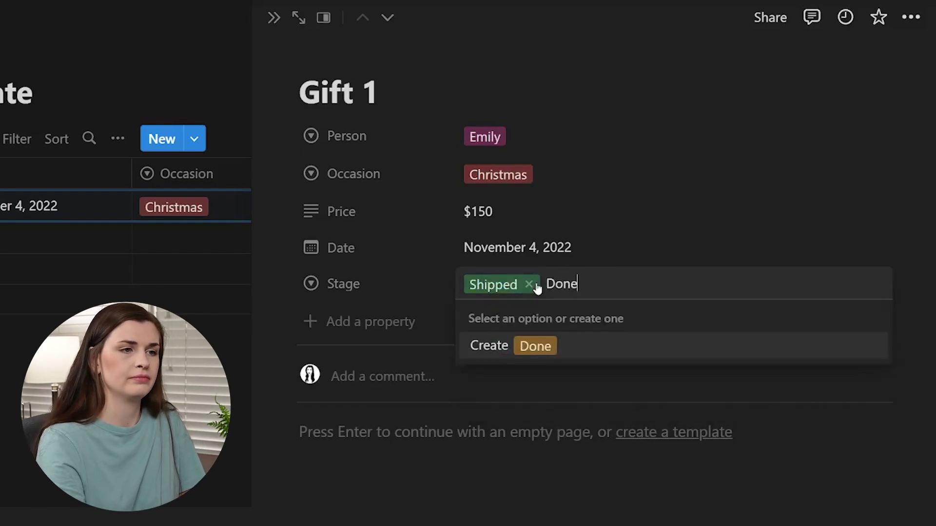
key(Return)
click(536, 289)
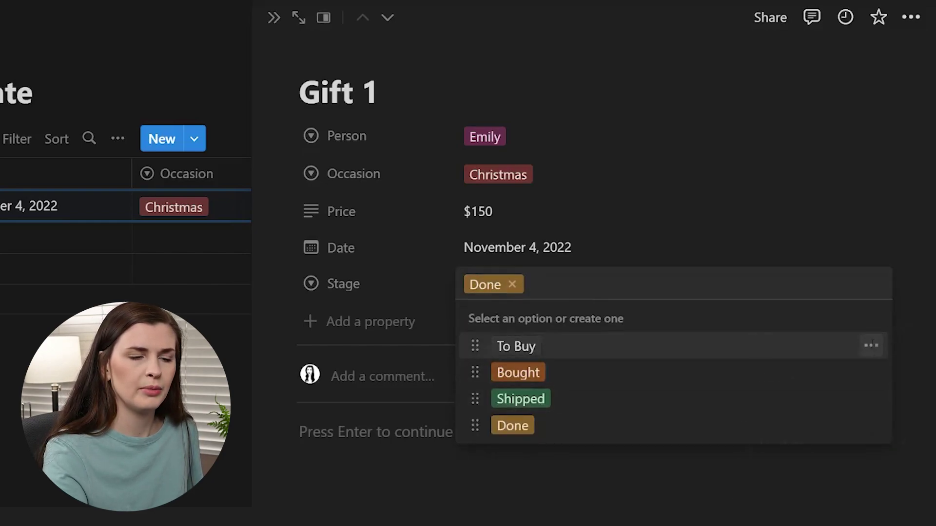
Step: Colour the Stage options: To Buy red, Bought green, Shipped blue, Done brown
click(870, 346)
click(800, 476)
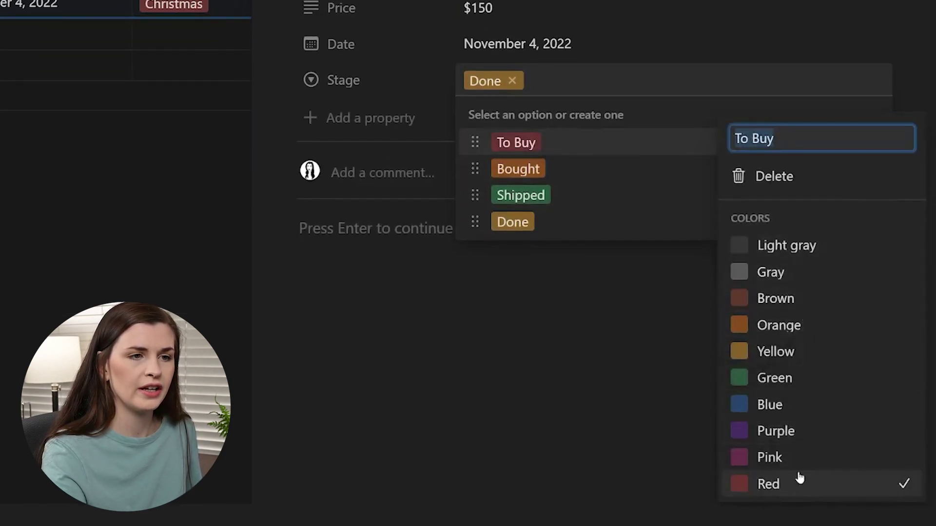
click(814, 114)
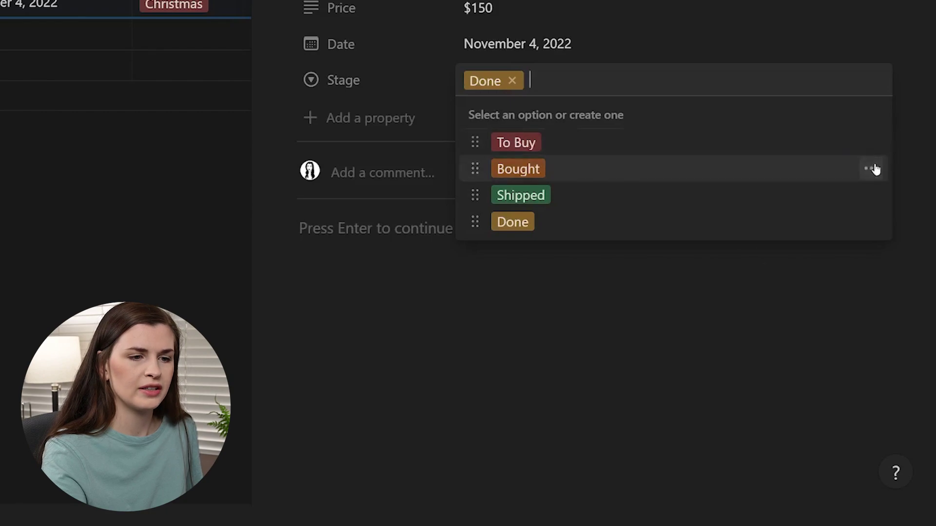
click(871, 169)
click(801, 378)
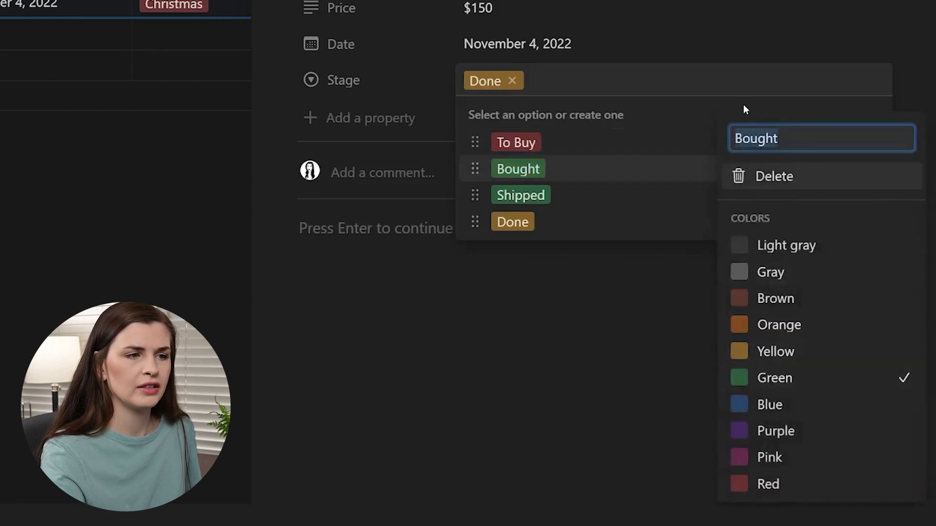
click(673, 127)
click(876, 193)
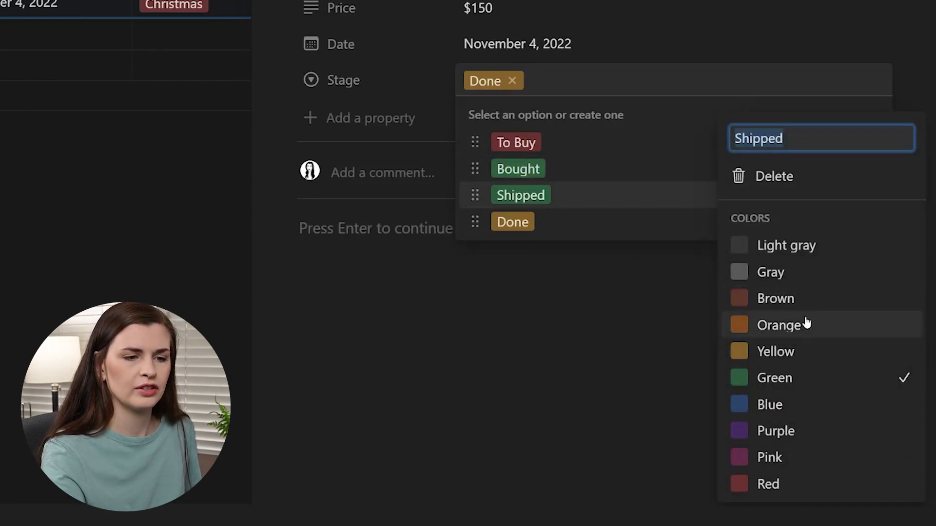
click(773, 410)
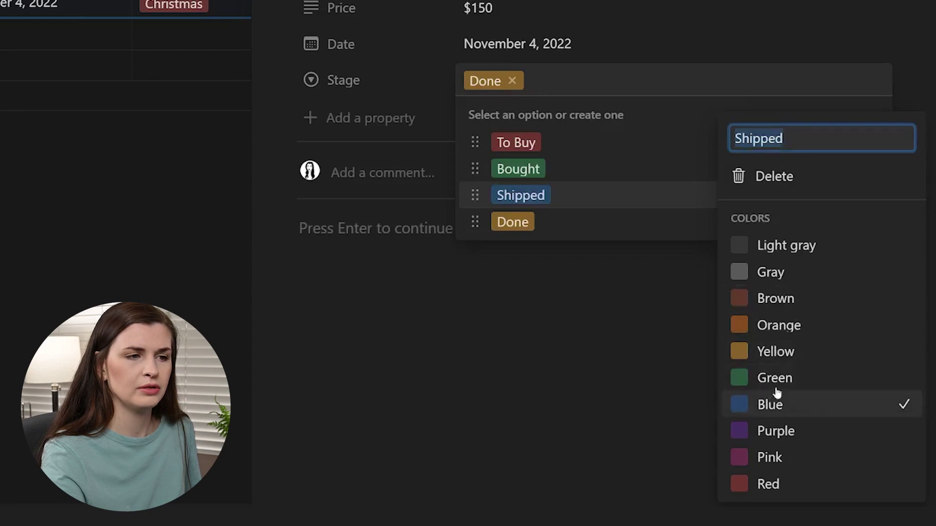
click(669, 119)
click(875, 222)
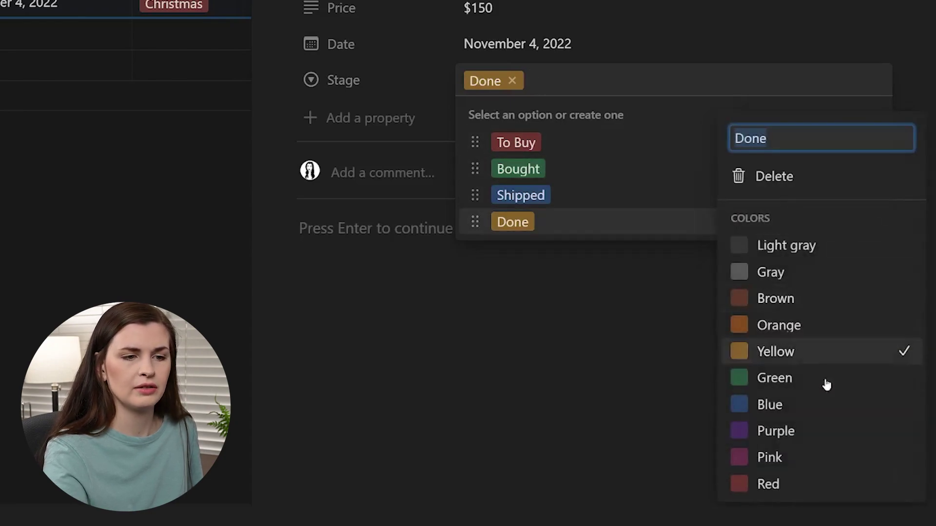
click(786, 300)
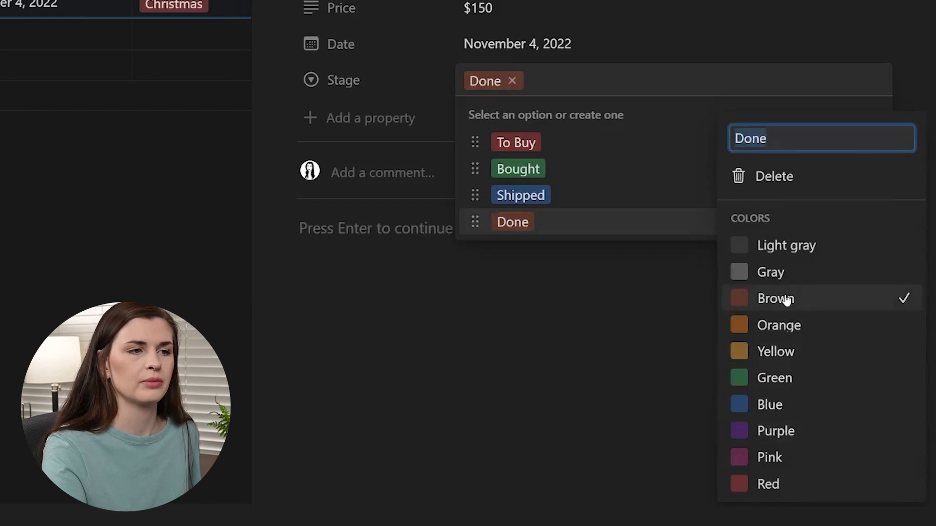
click(644, 27)
key(Escape)
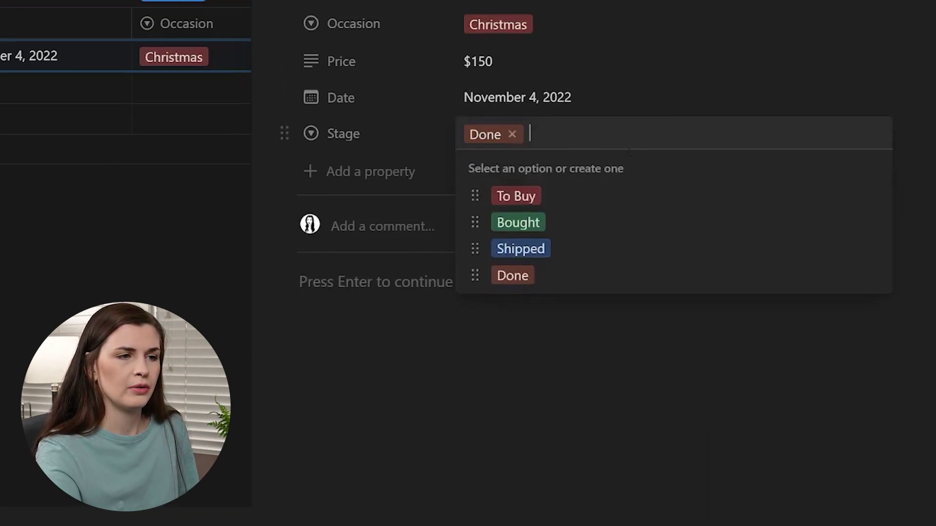
Step: Set Gift 1's Stage to Bought and move the Stage property up below Person
click(600, 204)
click(639, 131)
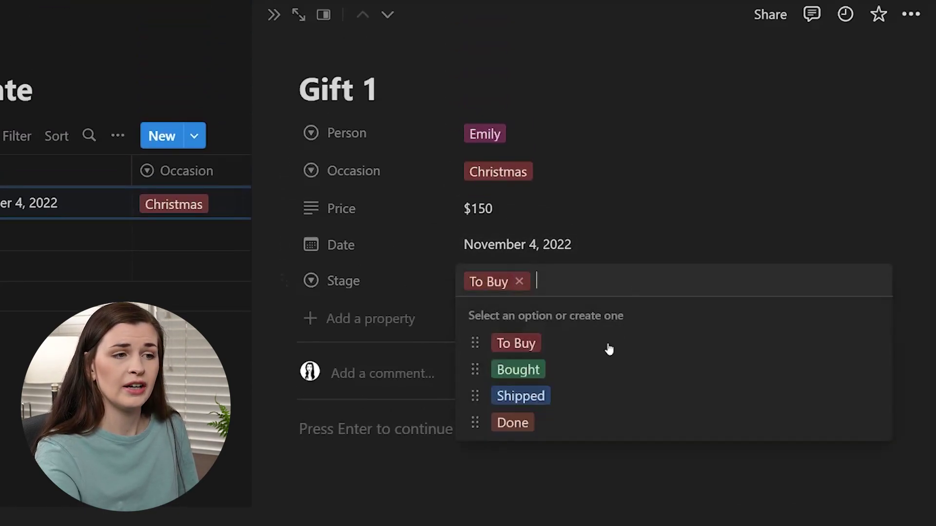
click(600, 370)
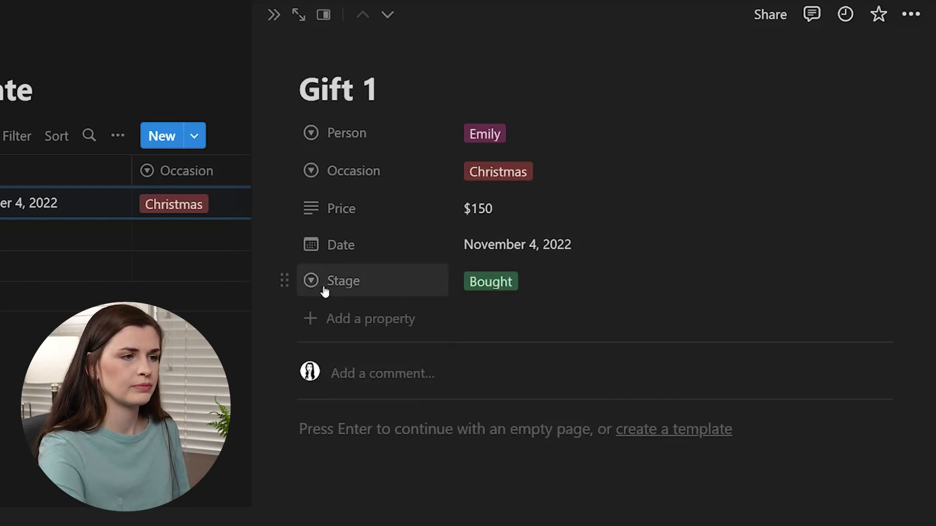
drag(284, 281, 286, 244)
click(724, 136)
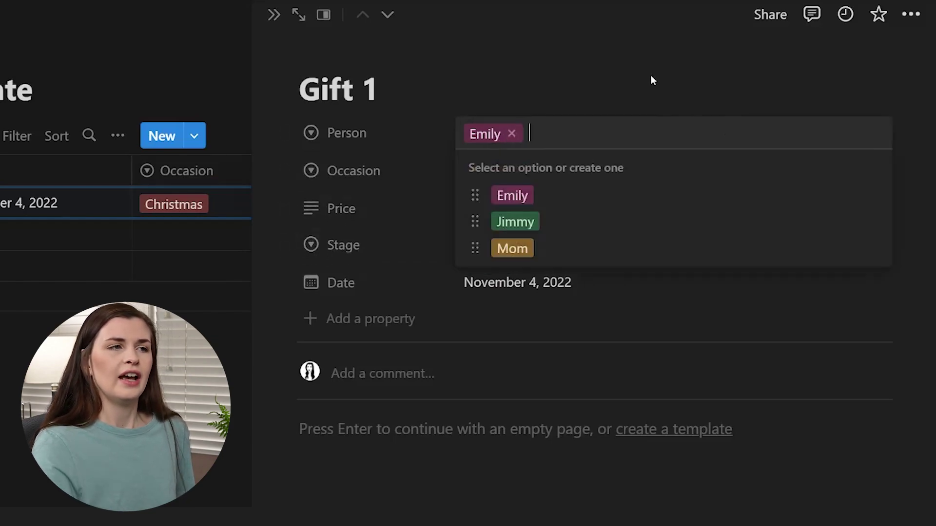
click(651, 76)
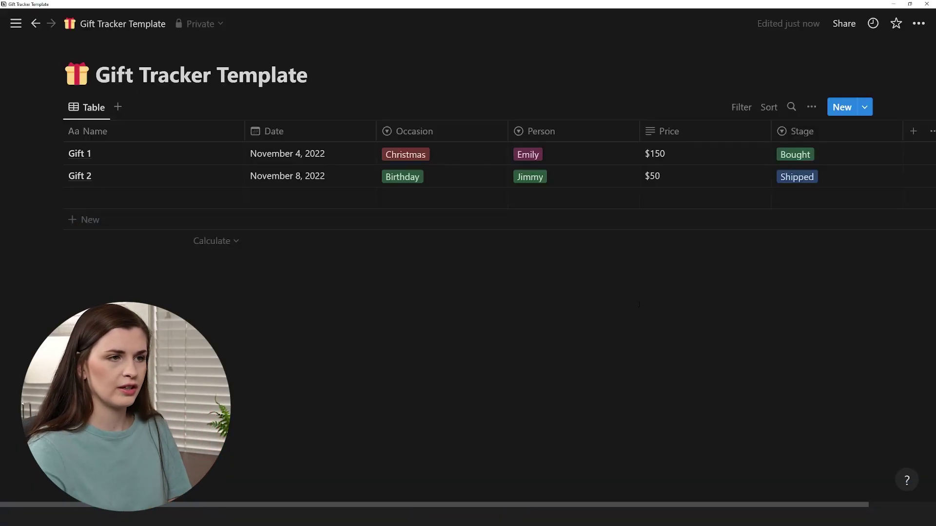
Step: Replace the Gift 1 name with 'Jewerly', fixing the typo before committing
click(90, 154)
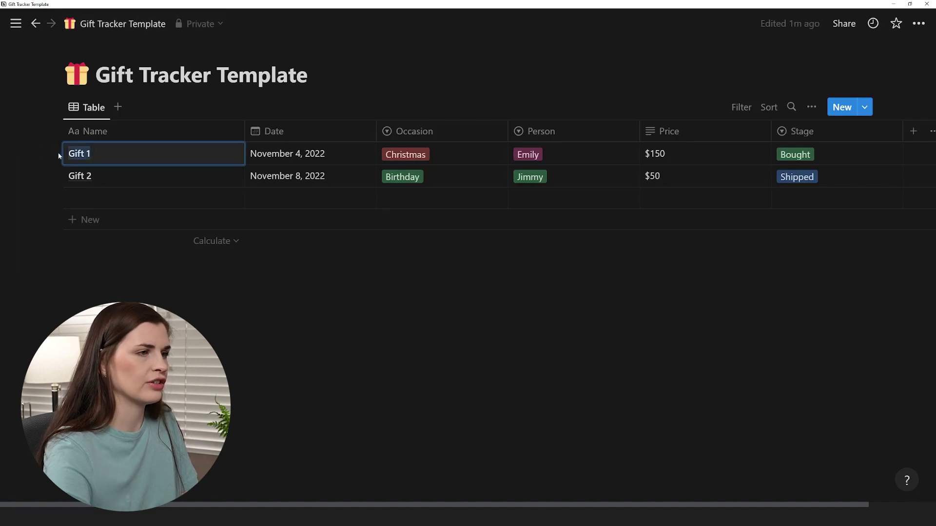
text(J)
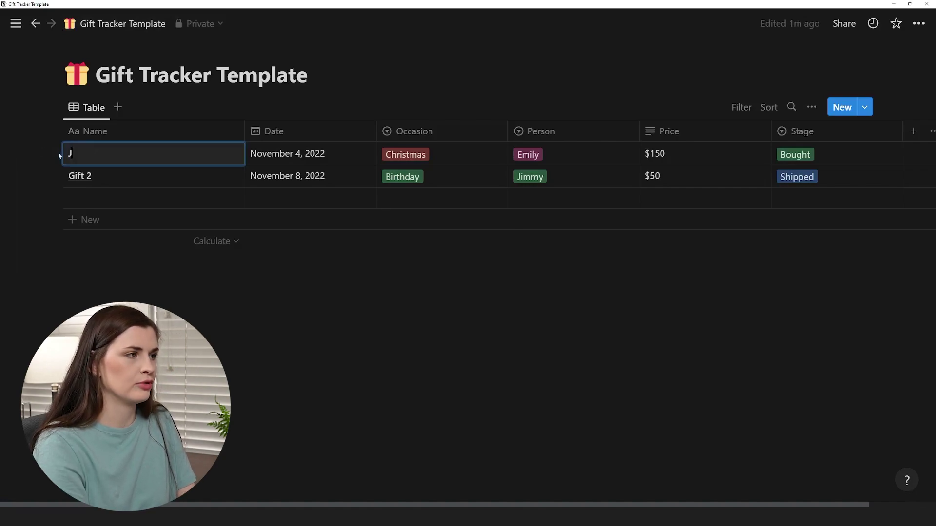
text(ewelr)
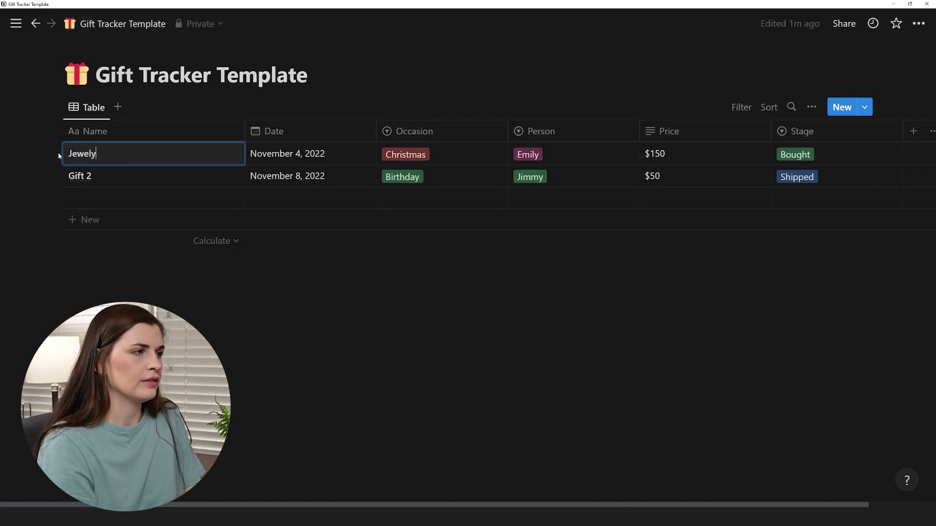
key(BackSpace)
key(BackSpace)
text(rly)
key(Return)
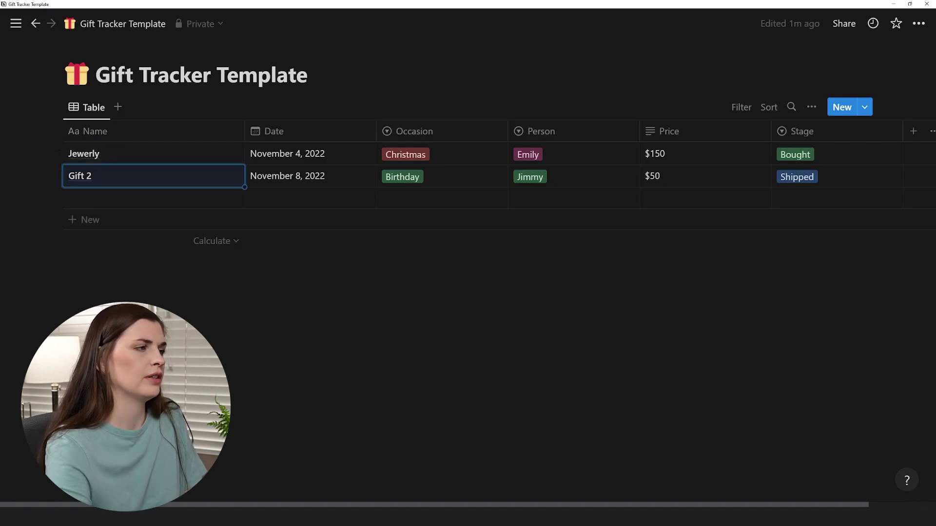
key(Return)
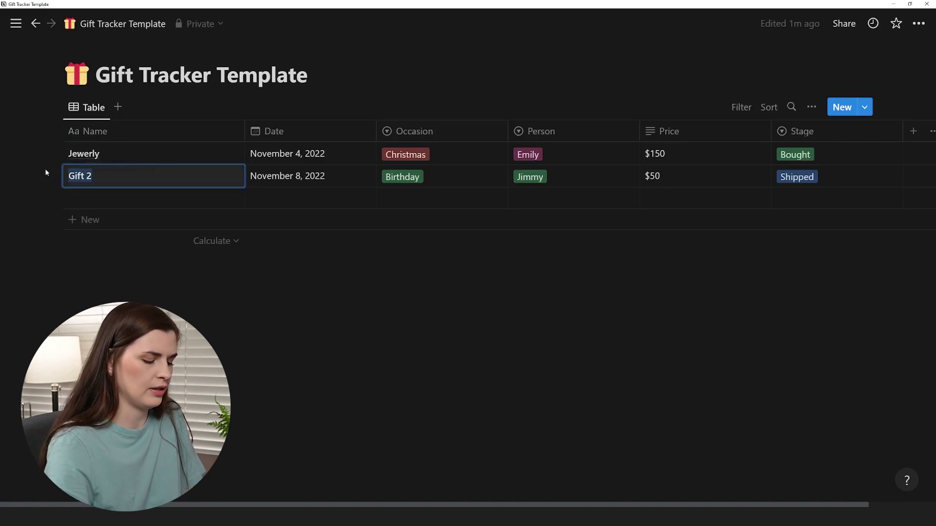
Step: Name Gift 2 'Knife', correct Jewerly to Jewelry, and give Jewelry a ring icon
text(Knife)
key(Return)
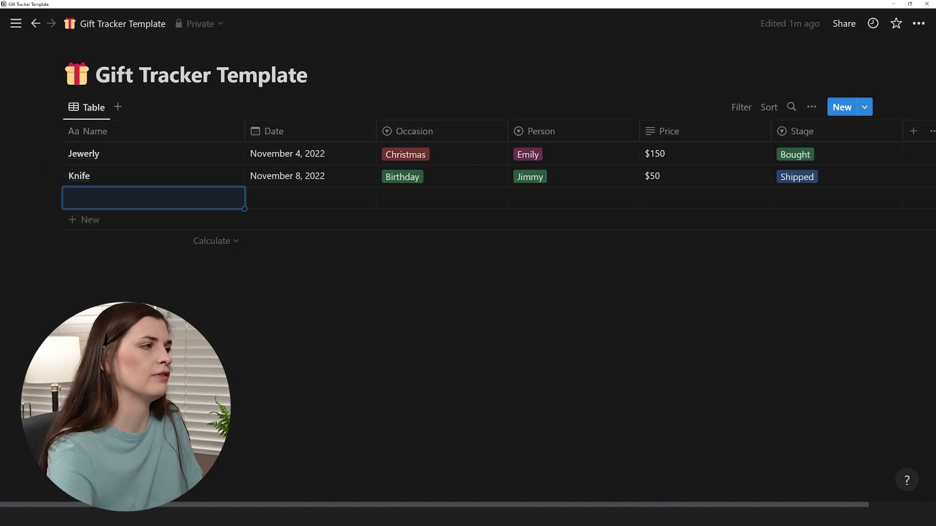
click(217, 154)
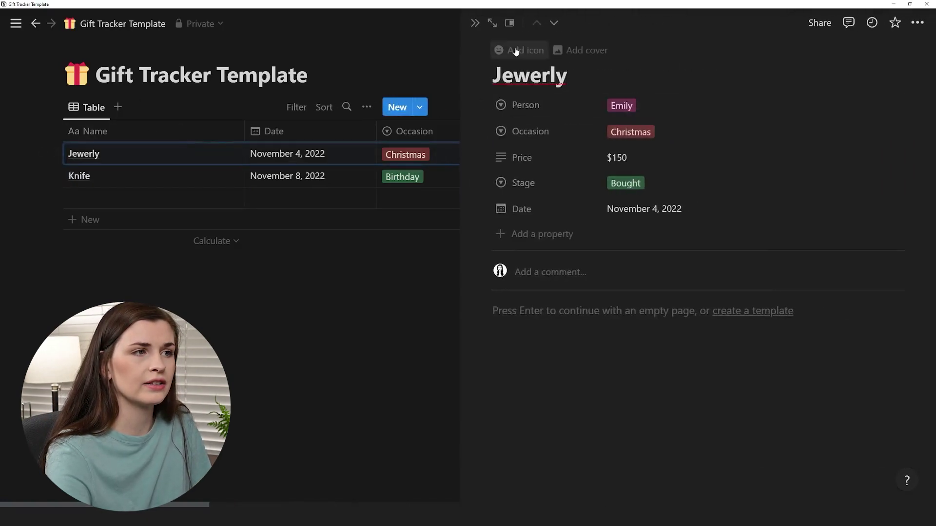
click(516, 50)
right_click(561, 74)
click(549, 91)
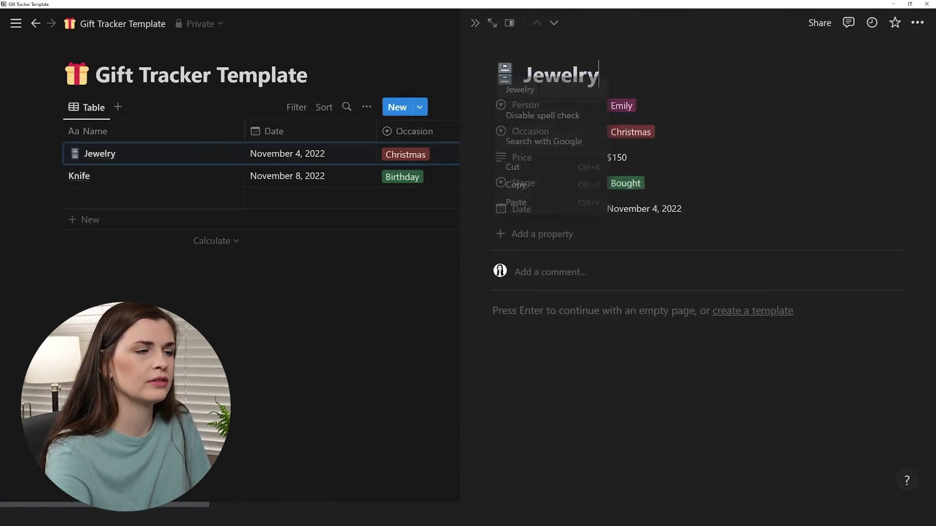
click(505, 75)
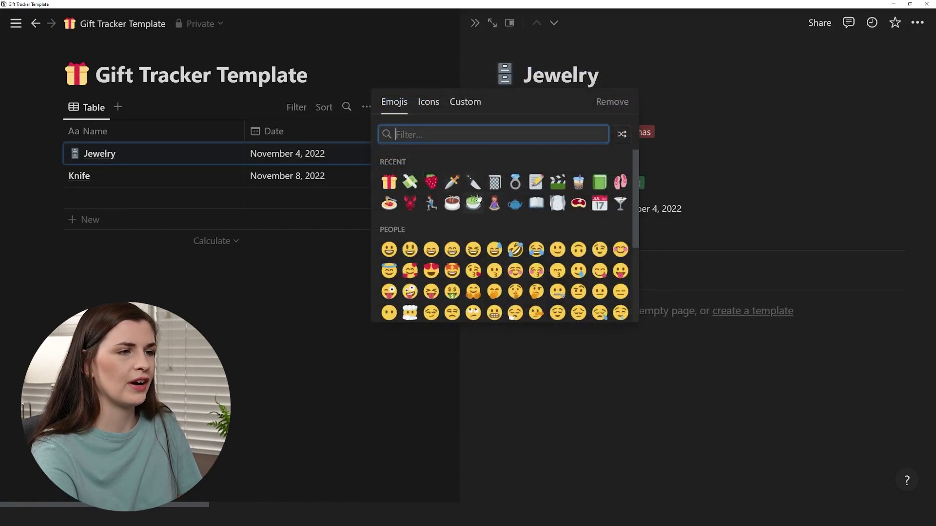
click(523, 187)
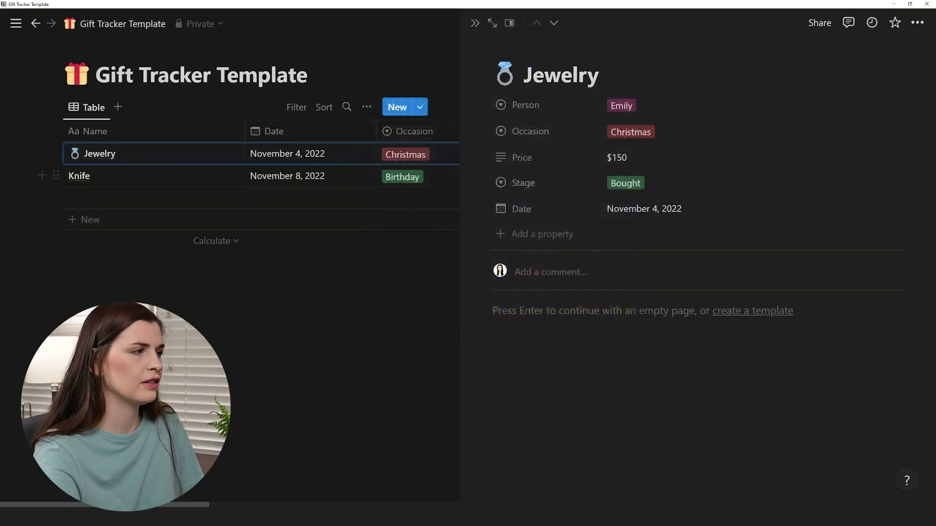
click(146, 197)
Step: Give the Knife gift page a knife emoji icon
click(204, 176)
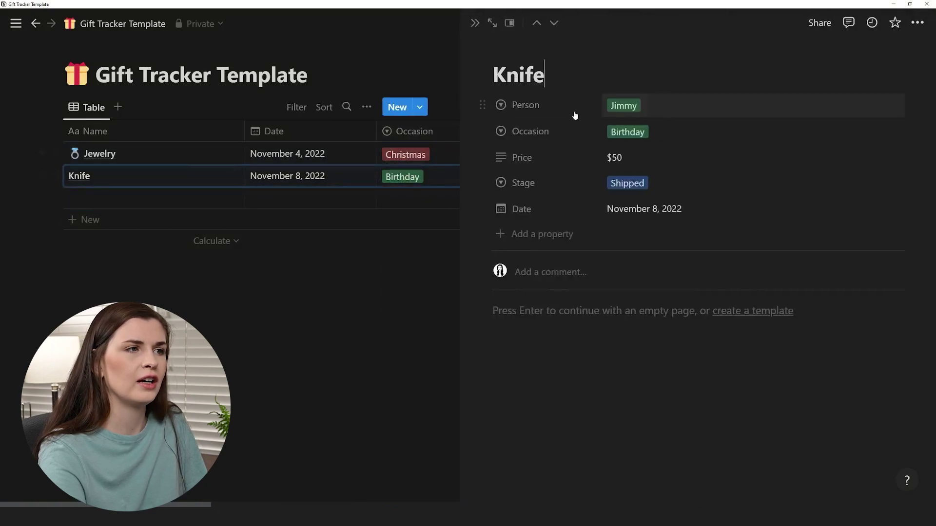
click(509, 50)
click(504, 75)
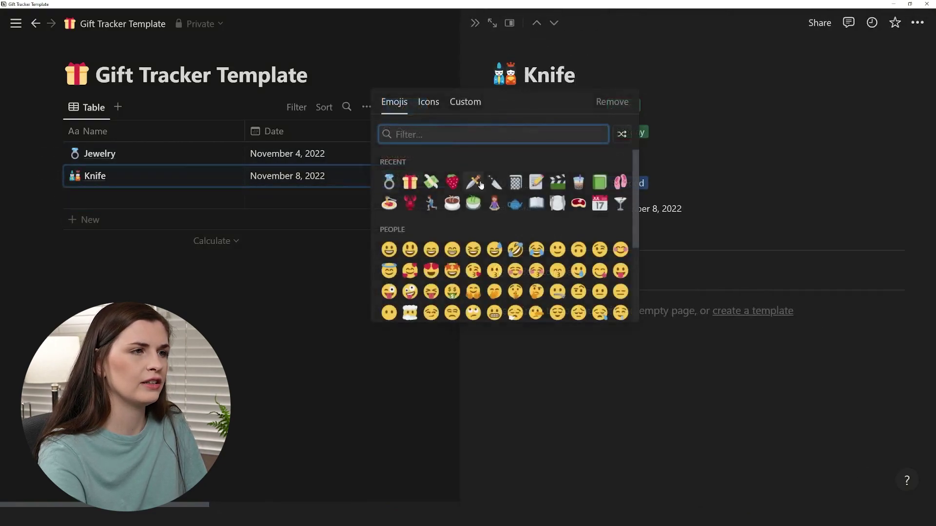
click(472, 181)
click(403, 203)
click(631, 247)
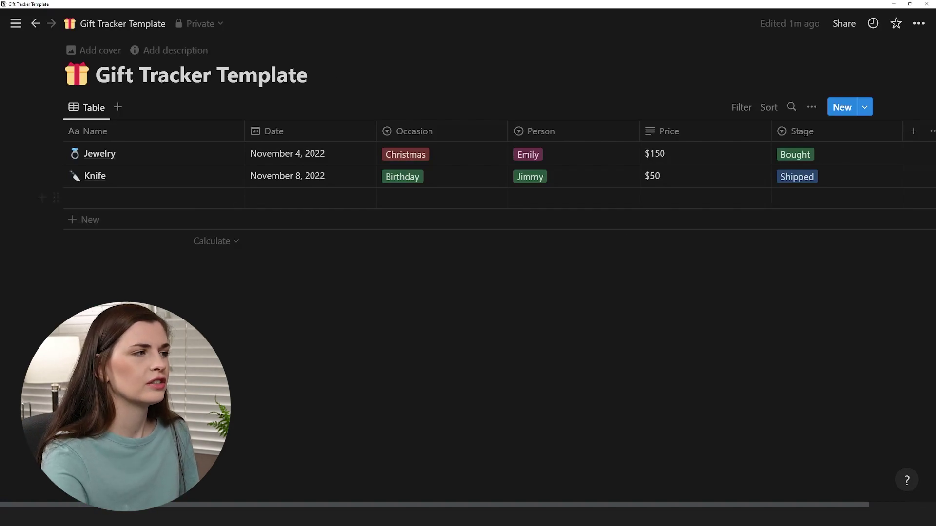
Step: Add a Board view to the gift database, grouped by the Stage property
click(117, 109)
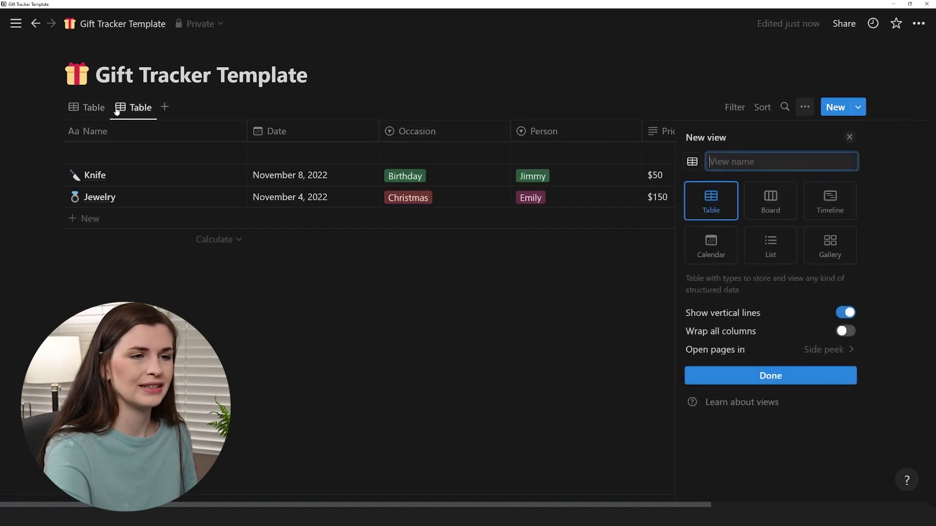
click(770, 200)
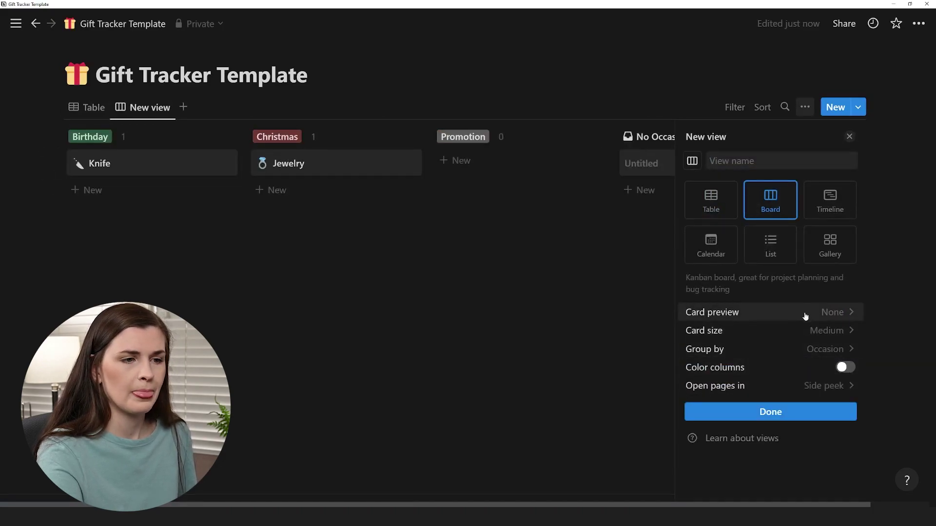
click(800, 351)
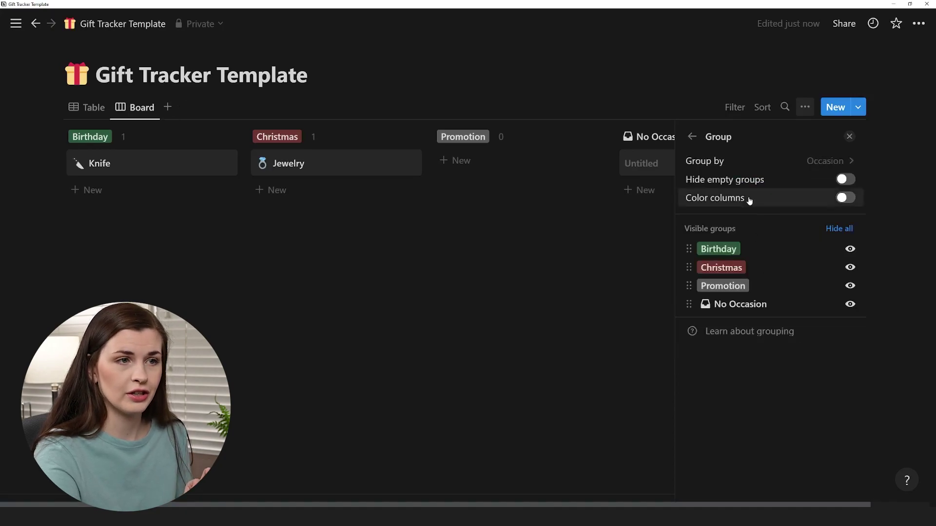
click(691, 136)
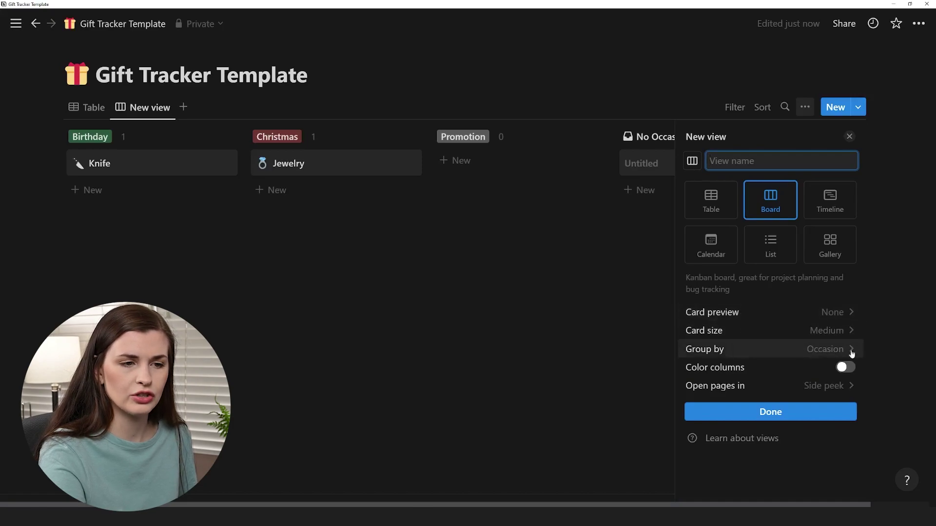
click(842, 355)
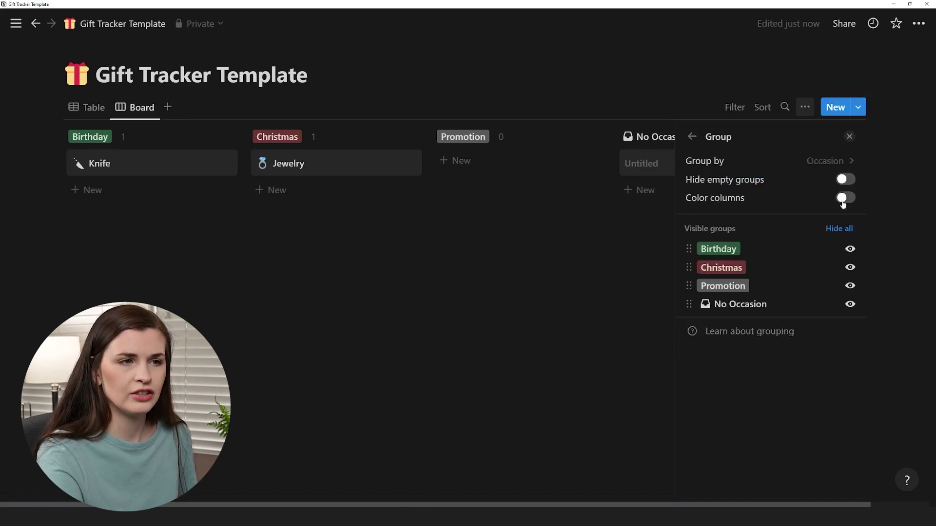
click(845, 161)
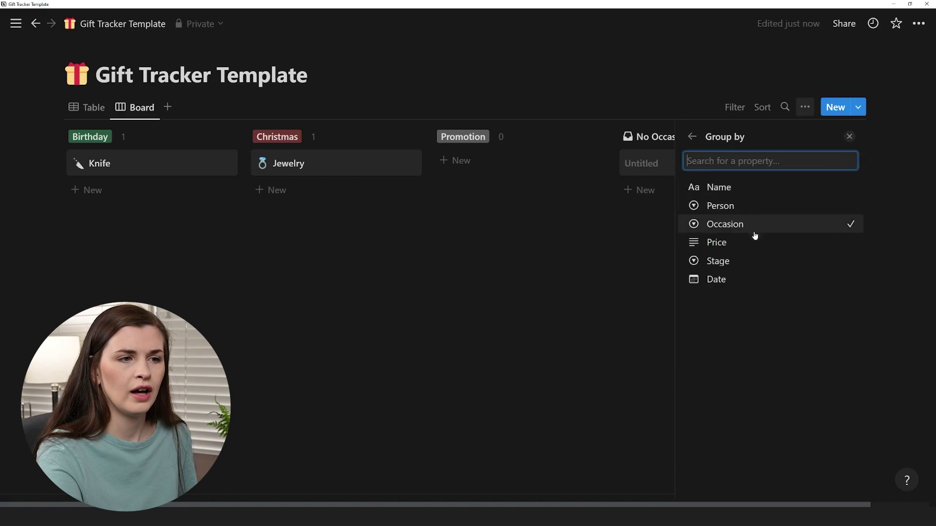
click(748, 262)
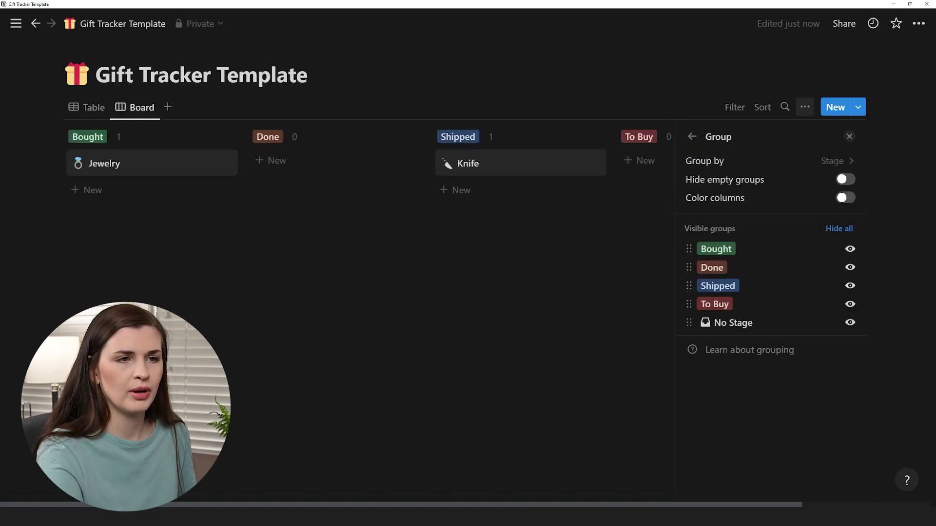
click(609, 250)
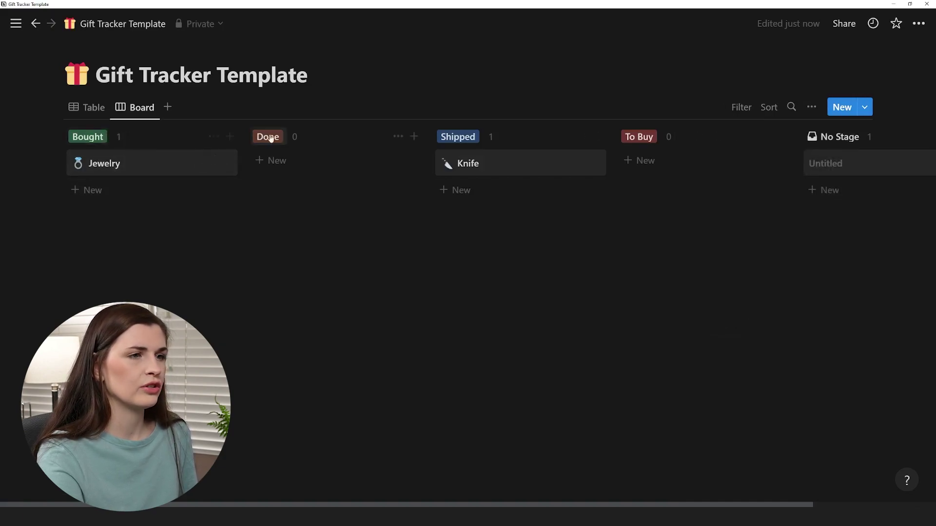
Step: Reorder board columns to To Buy, Bought, Shipped, Done, and drag Knife into Done
drag(691, 140, 157, 146)
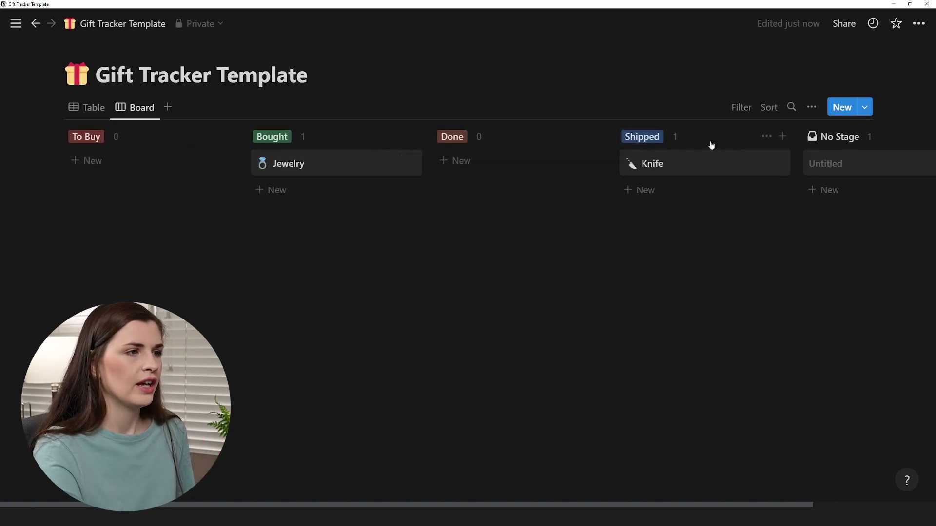
drag(642, 137, 623, 146)
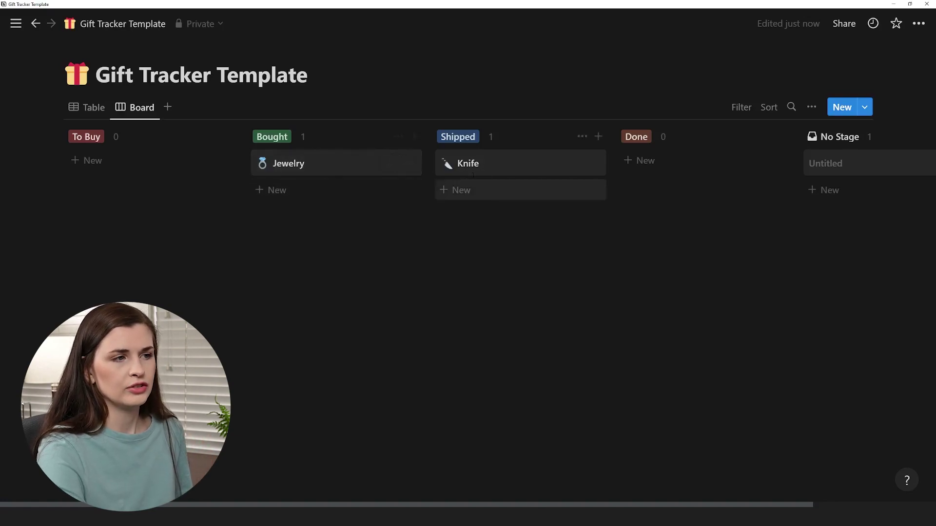
drag(489, 167, 694, 155)
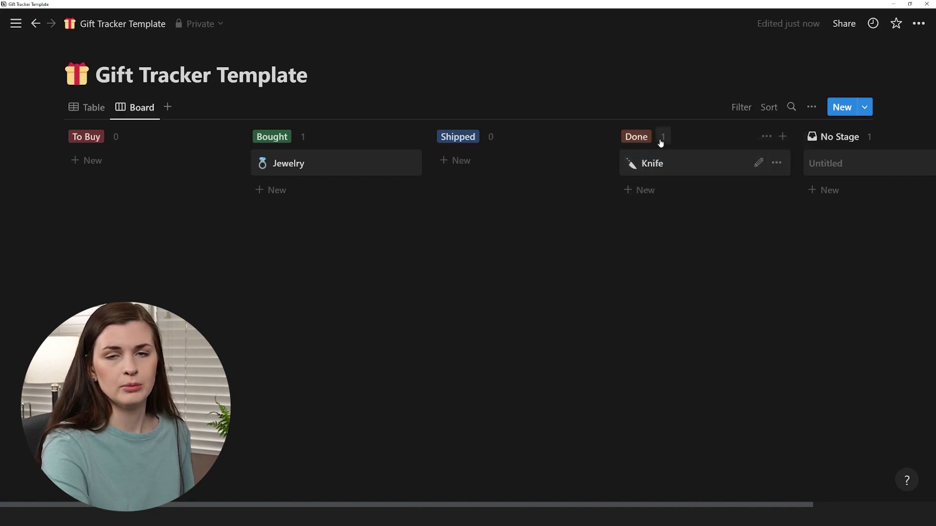
Step: Add a Calendar view placing Jewelry on November 4 and Knife on November 8, 2022
click(94, 113)
click(126, 111)
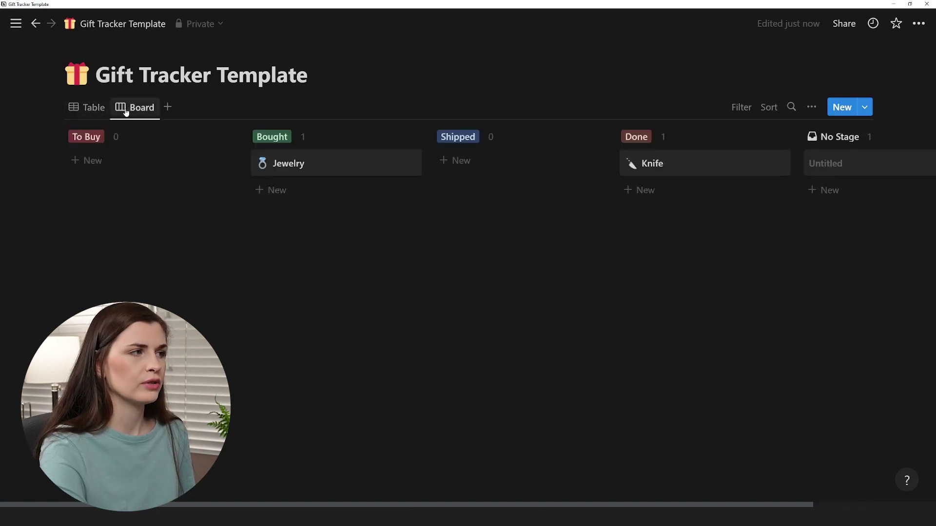
click(167, 112)
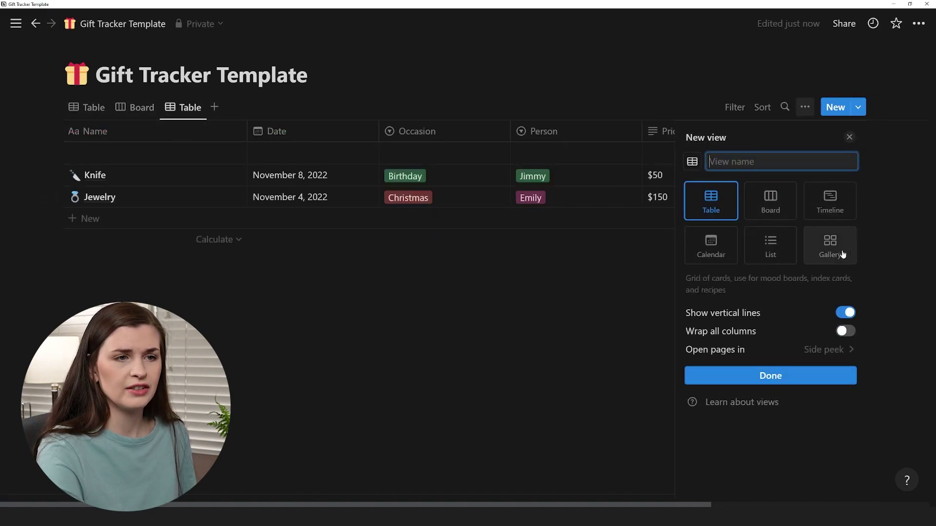
click(725, 257)
click(760, 345)
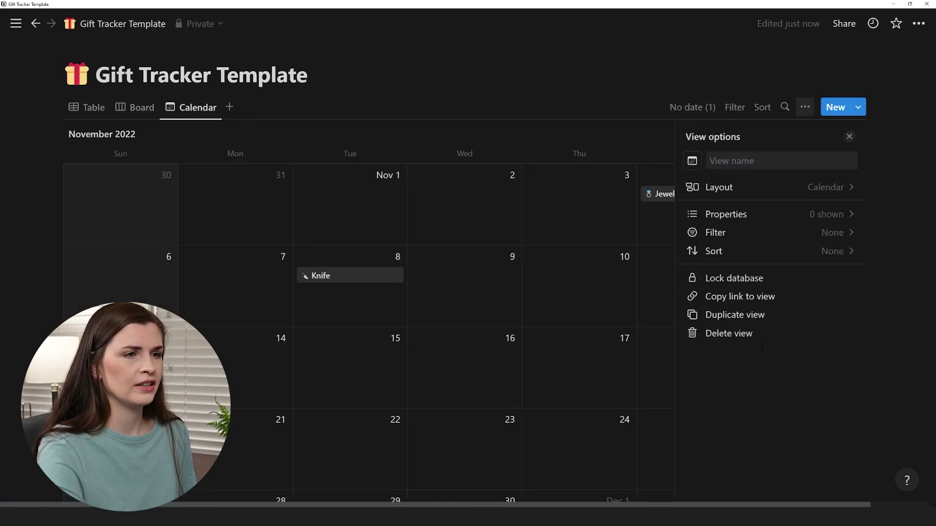
click(517, 232)
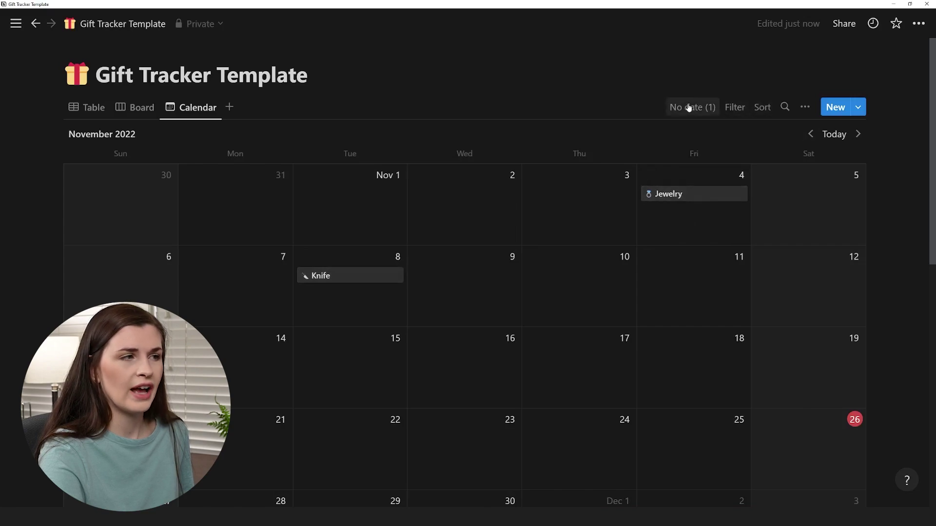
Step: Make the calendar show each gift's Person and Occasion properties
click(811, 111)
click(776, 218)
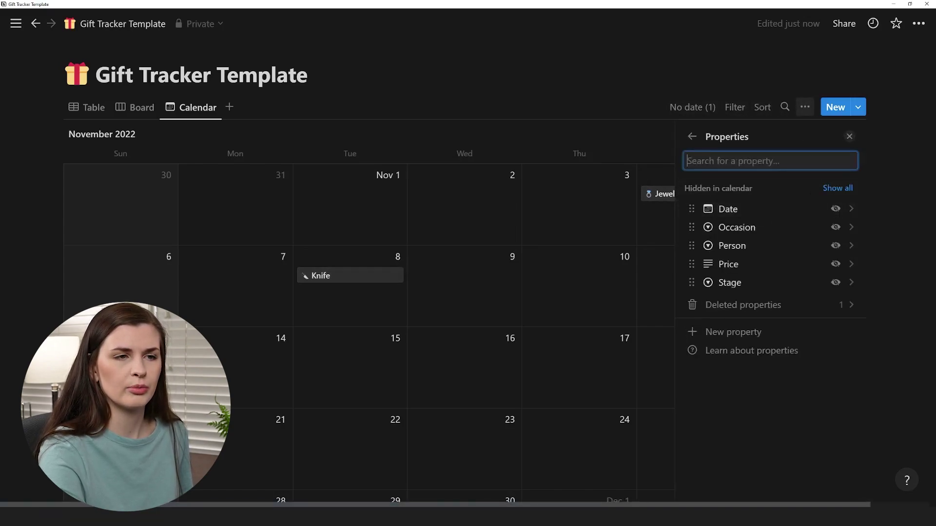
click(691, 136)
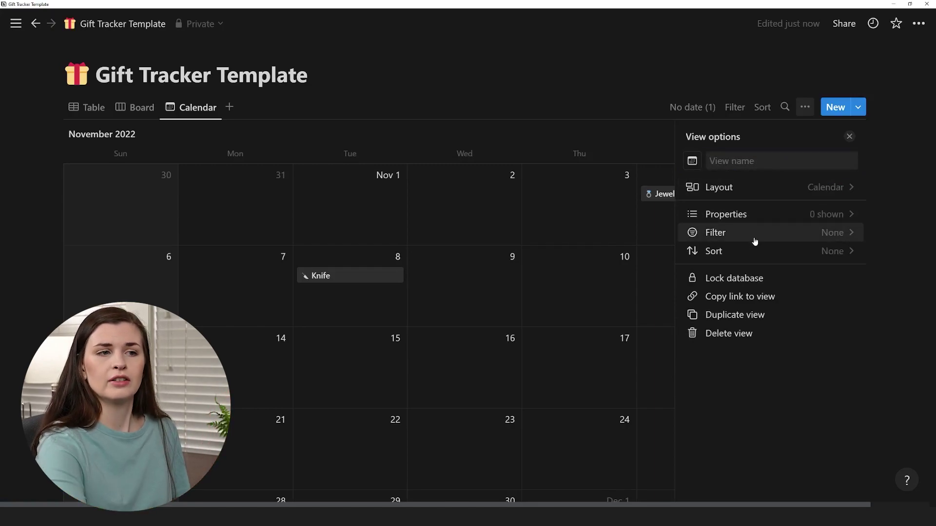
click(835, 218)
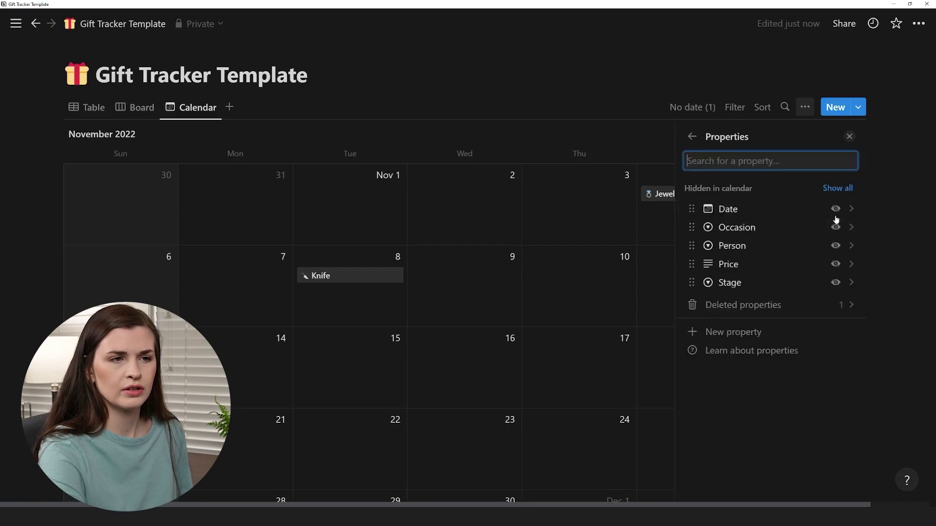
click(835, 246)
click(835, 271)
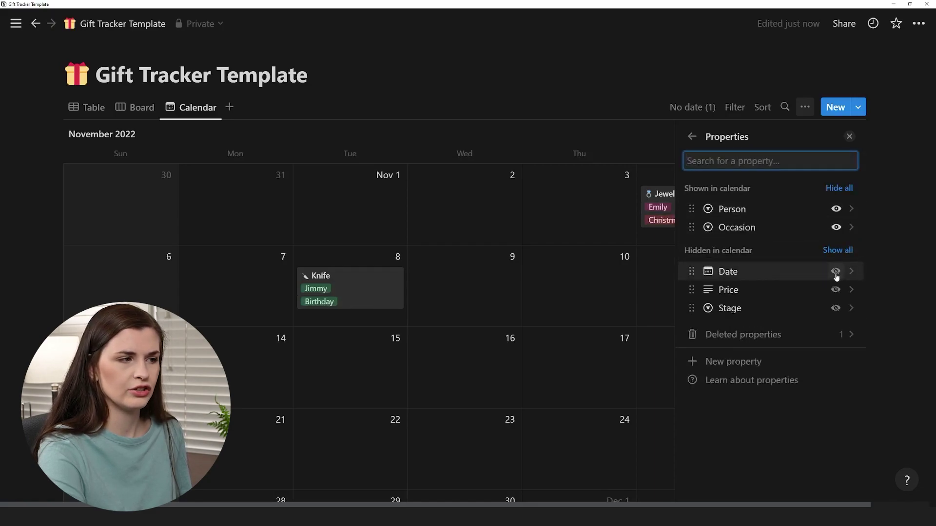
click(651, 229)
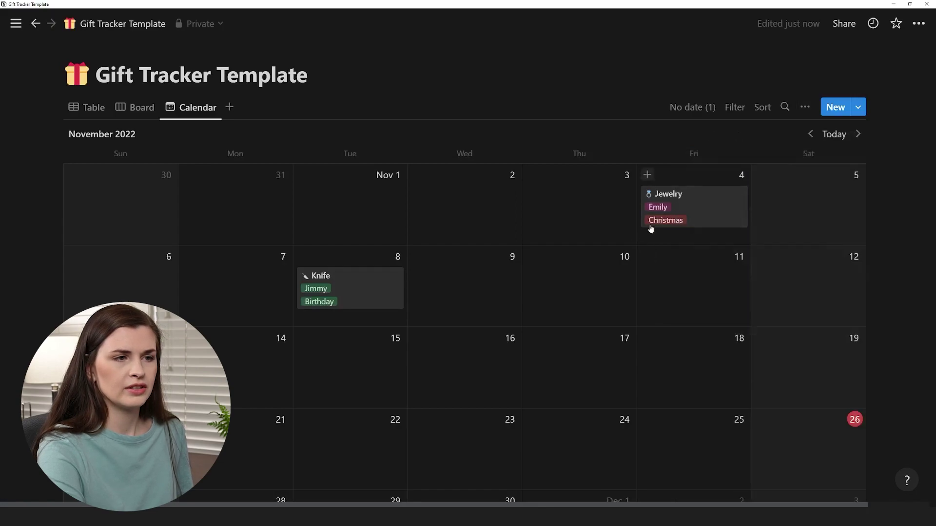
Step: Change Jewelry's Occasion to Birthday, then return to the Board view
click(680, 217)
click(371, 303)
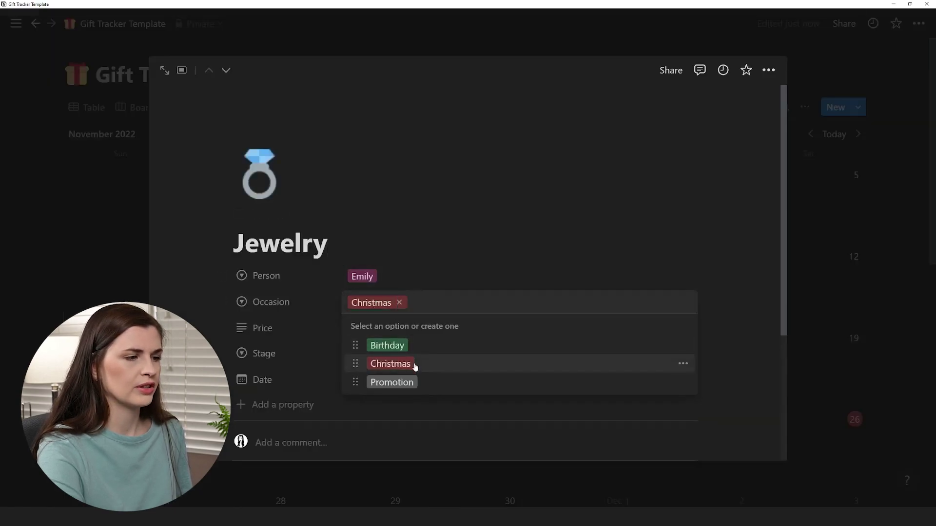
click(413, 344)
click(836, 280)
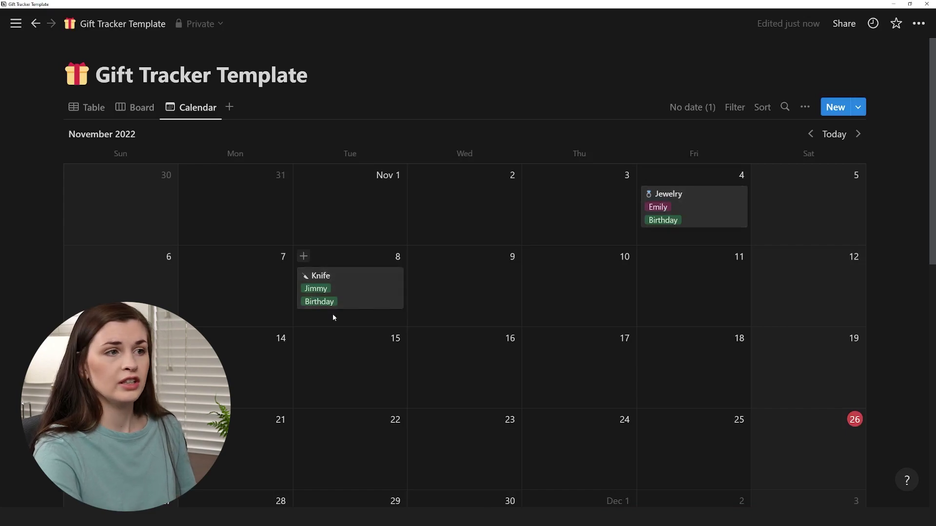
click(134, 107)
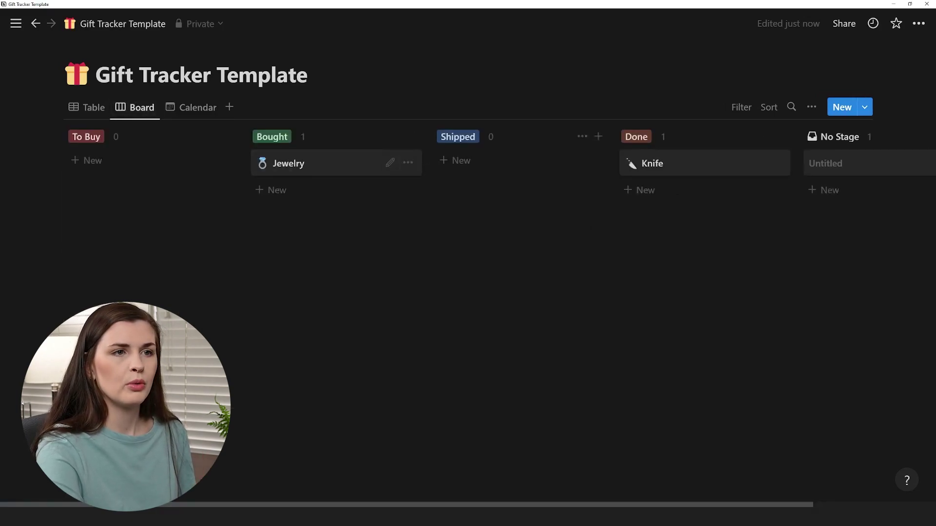
Step: Show only Person on the board cards, hiding Date and Occasion, then return to Table
click(811, 107)
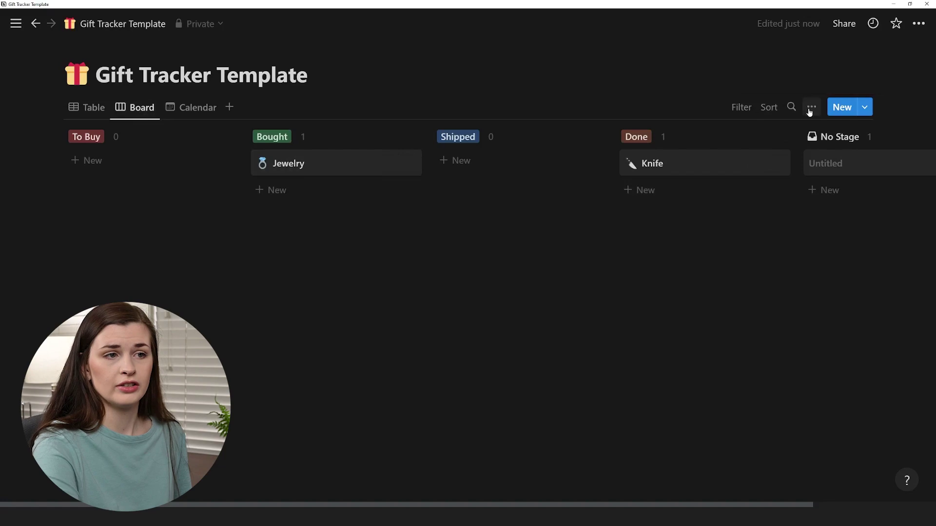
click(767, 222)
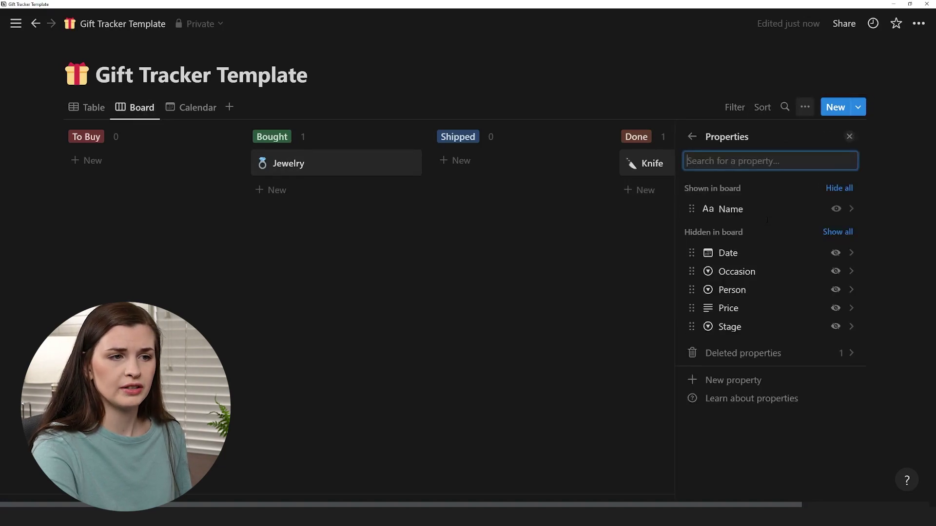
click(834, 272)
click(834, 272)
click(835, 289)
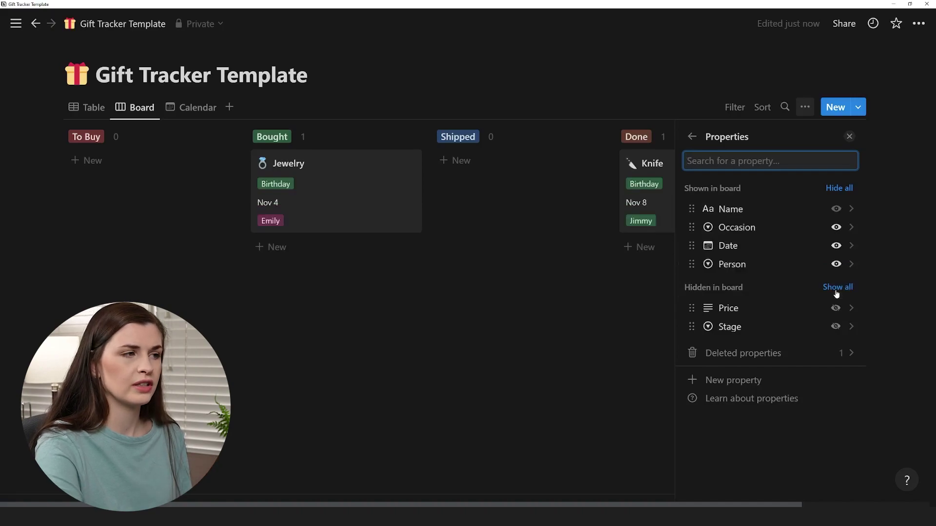
click(836, 246)
click(835, 227)
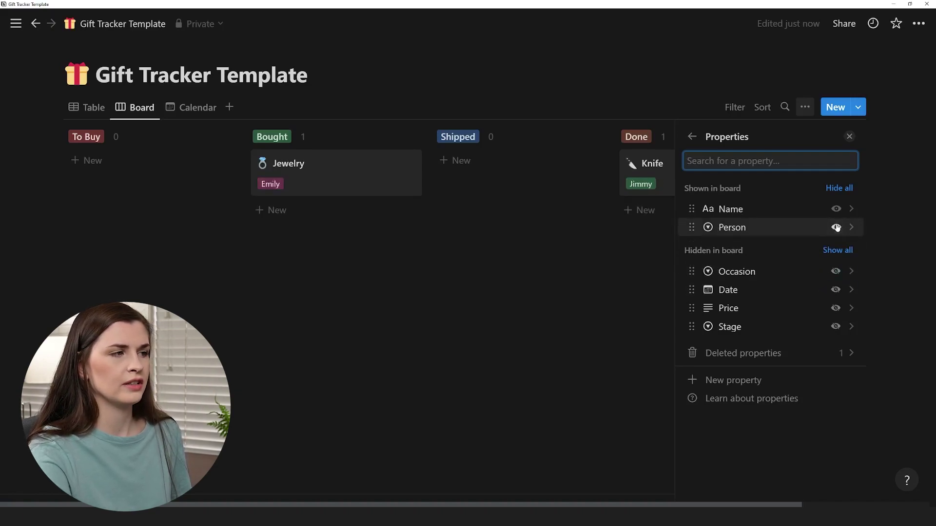
click(349, 252)
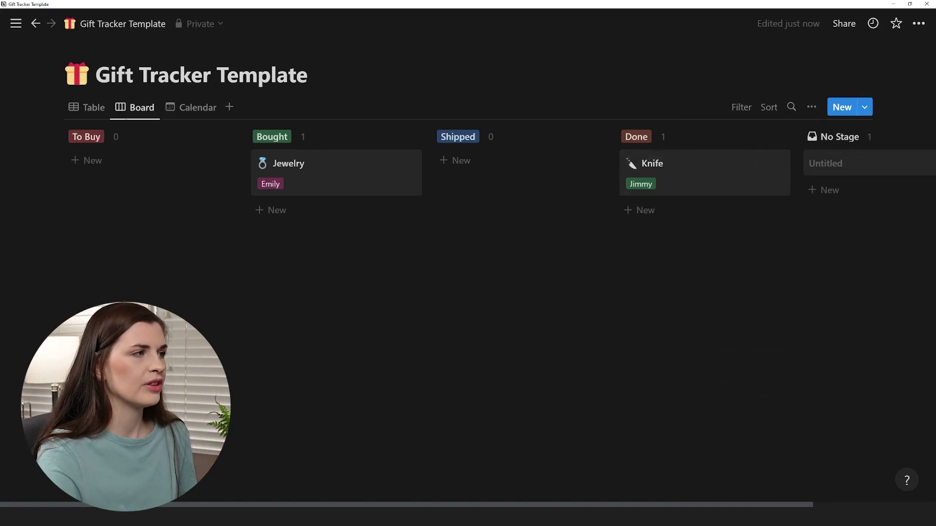
click(92, 108)
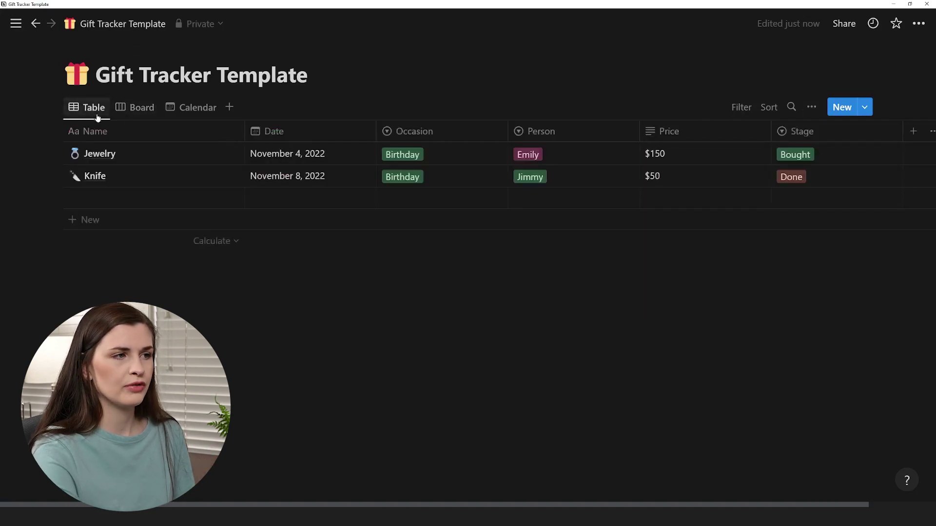
Step: Insert a /web bookmark block on the Jewelry page, delete it, and return to Board
scroll(265, 239, right, 3)
scroll(274, 237, left, 3)
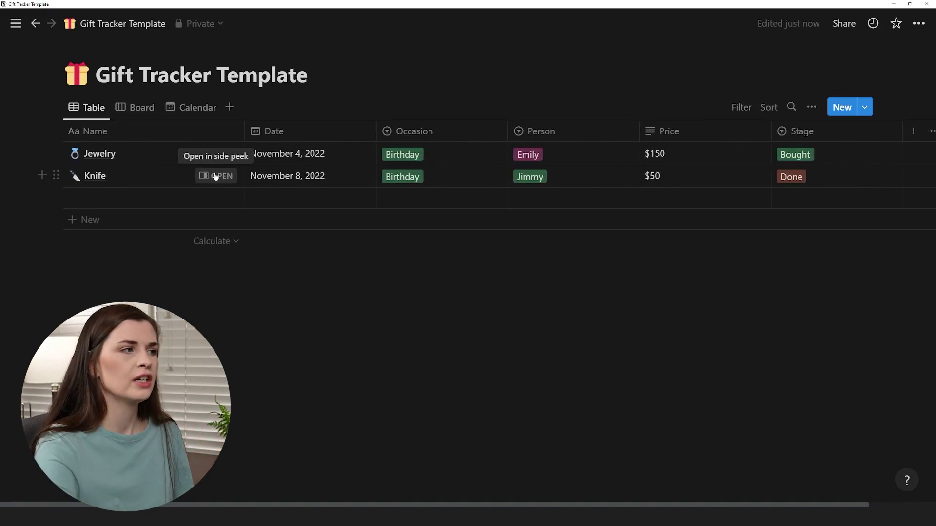
click(216, 154)
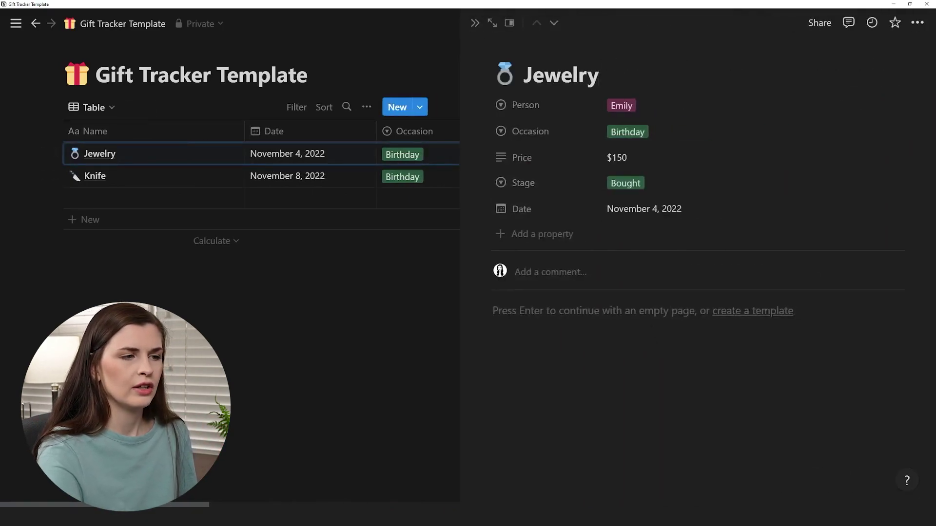
text(/web)
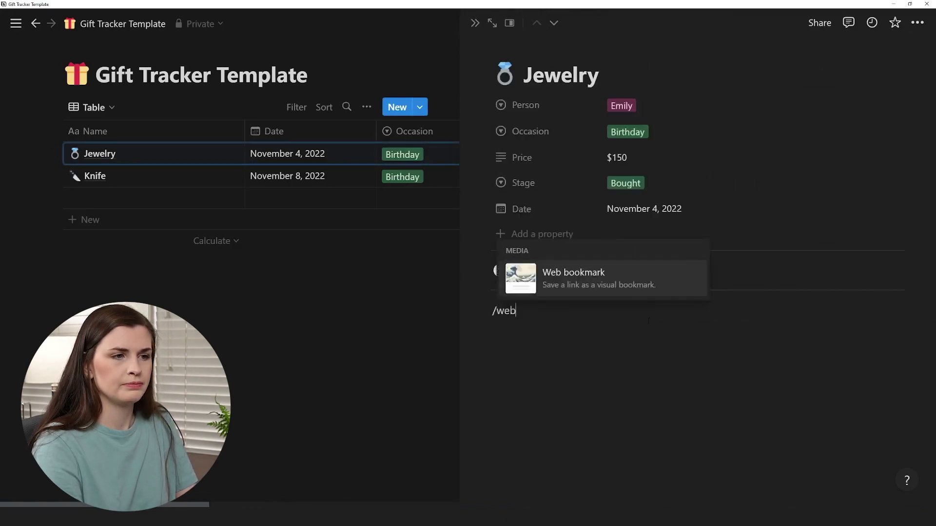
key(Return)
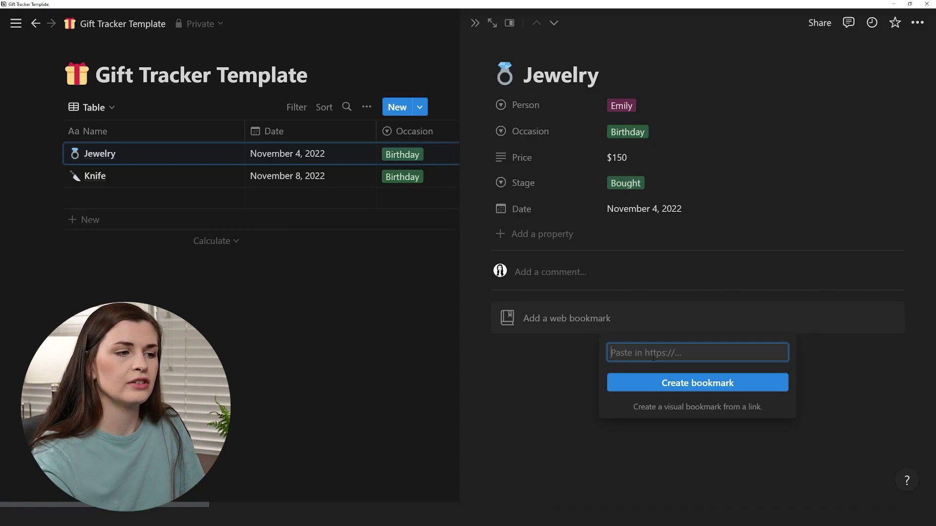
key(Escape)
key(BackSpace)
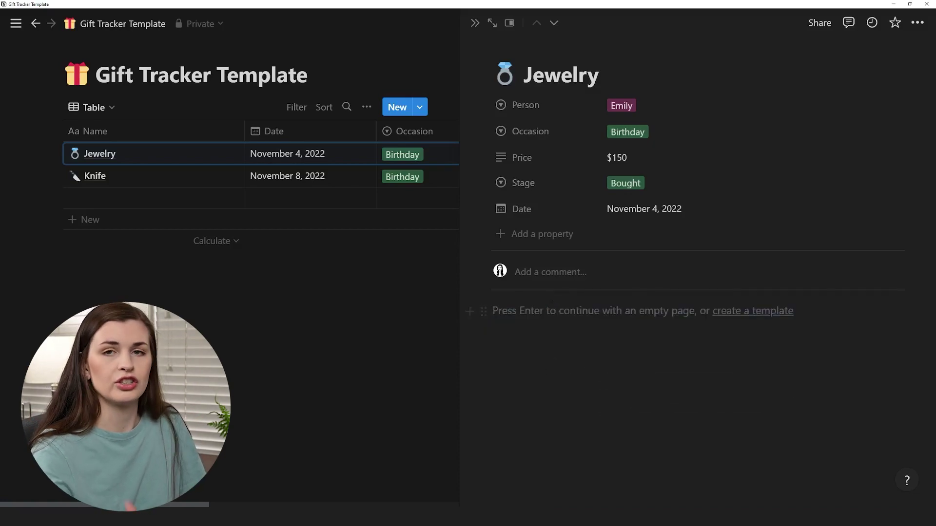
click(374, 331)
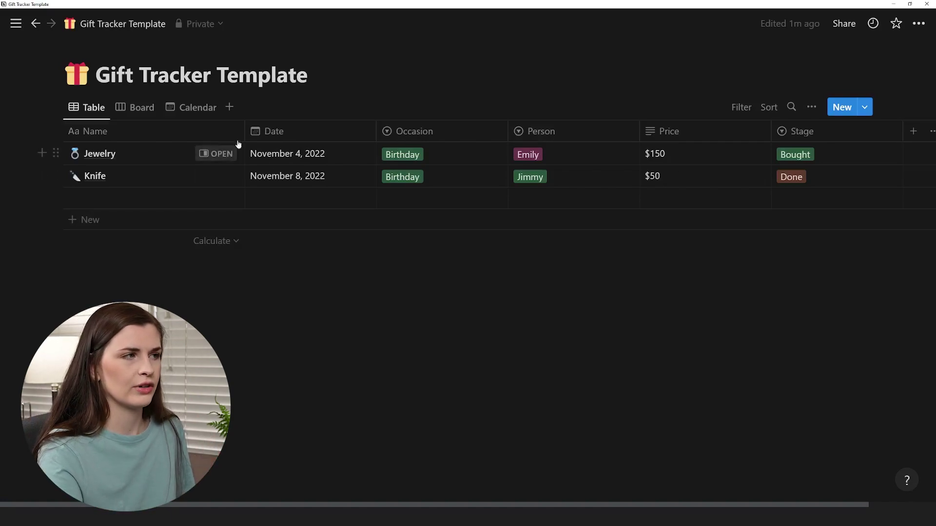
click(143, 109)
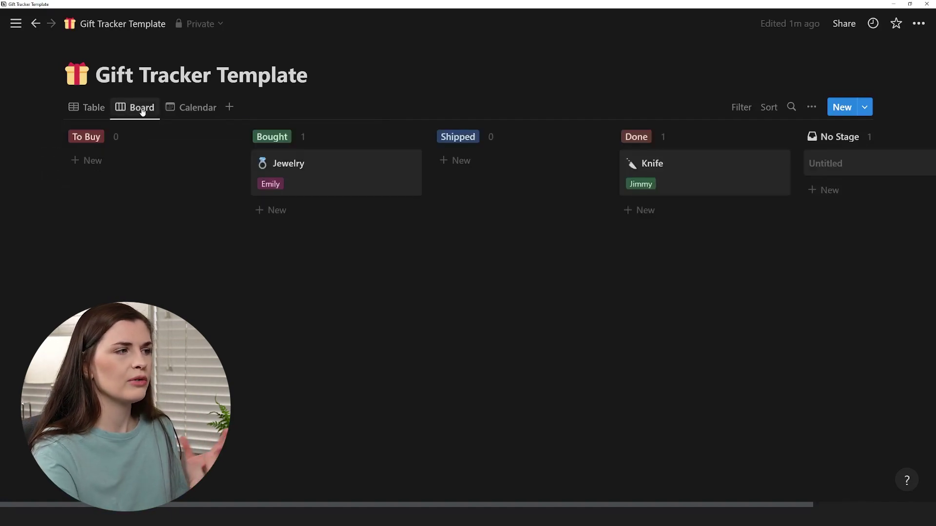
Step: Look over the Calendar view, then go back to the Table view
click(182, 111)
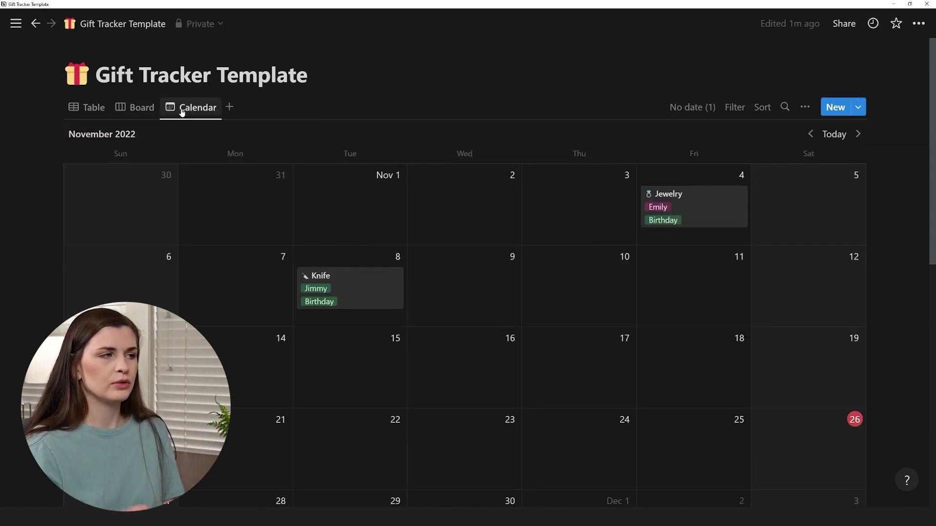
click(95, 110)
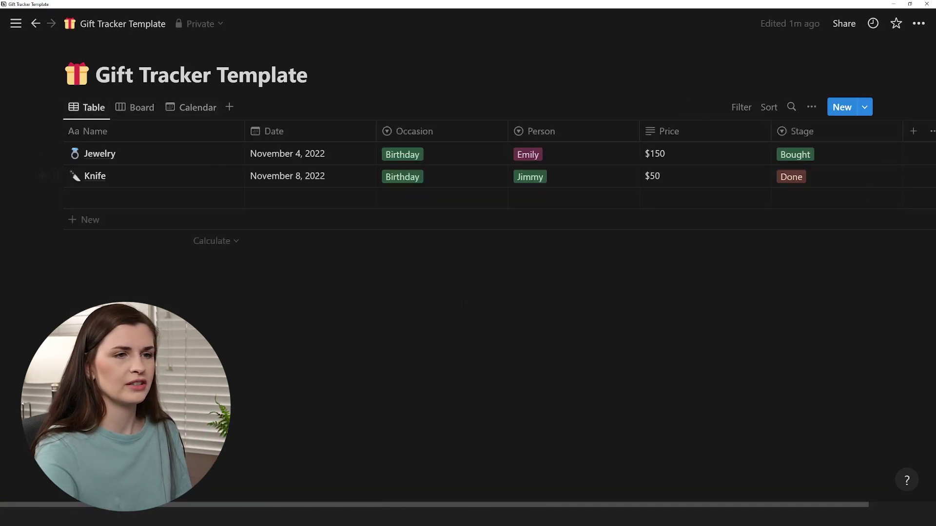